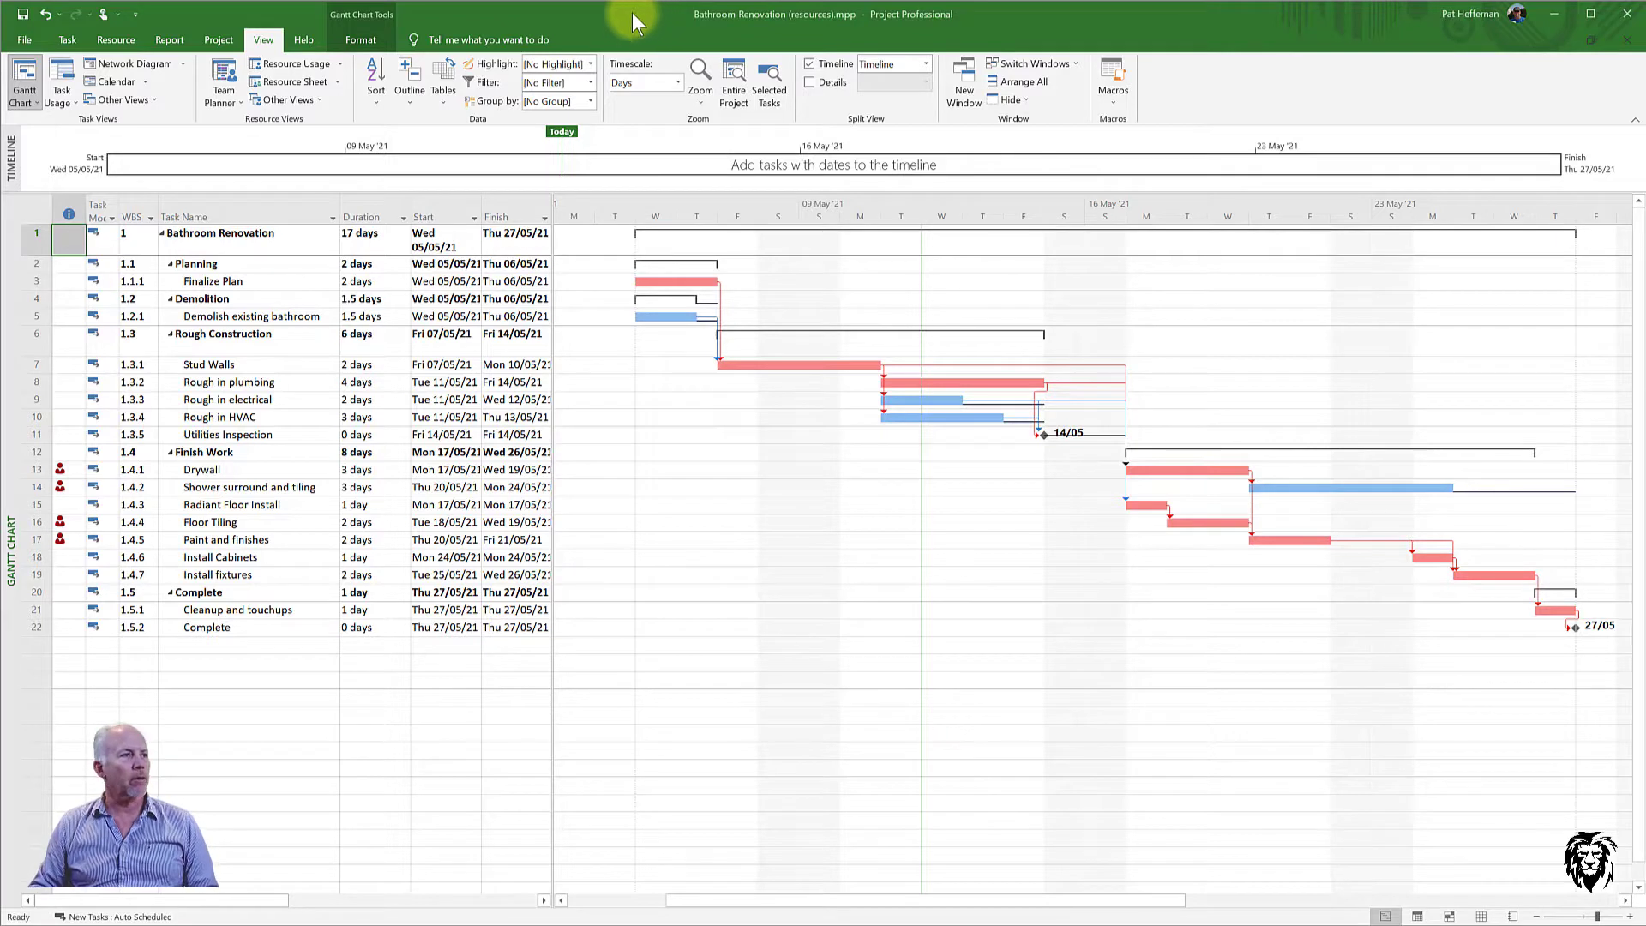
- Browse the Task, Resource, Report, Project, View, Help and Format ribbon tabs, ending on Task
left_click(67, 41)
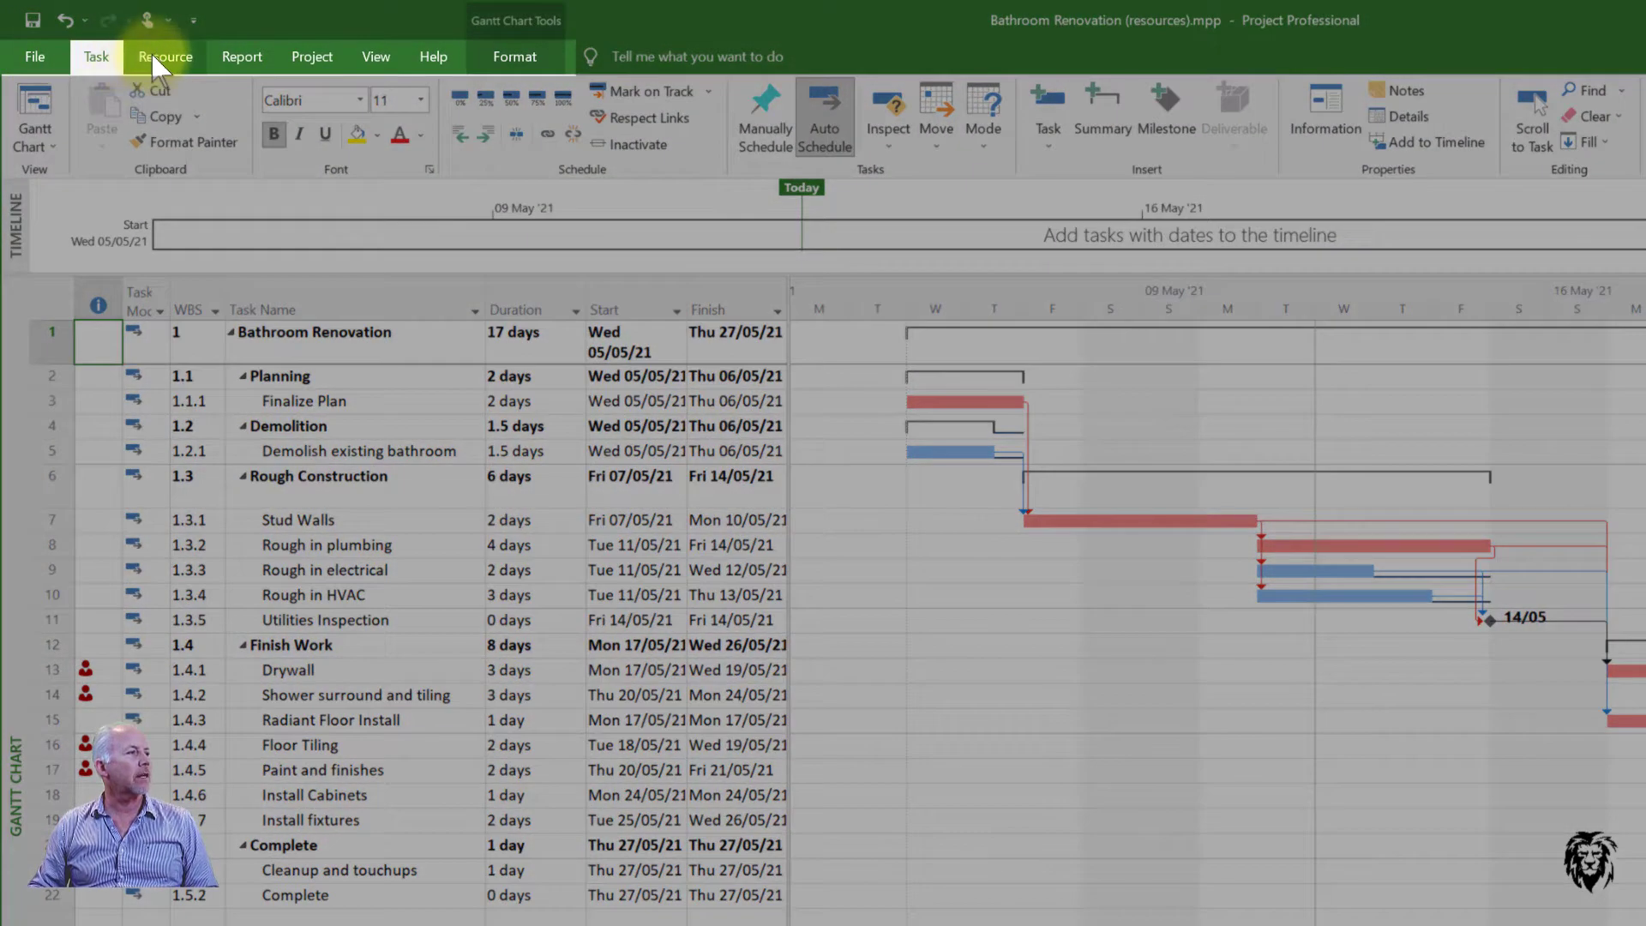
left_click(163, 58)
left_click(238, 59)
left_click(313, 58)
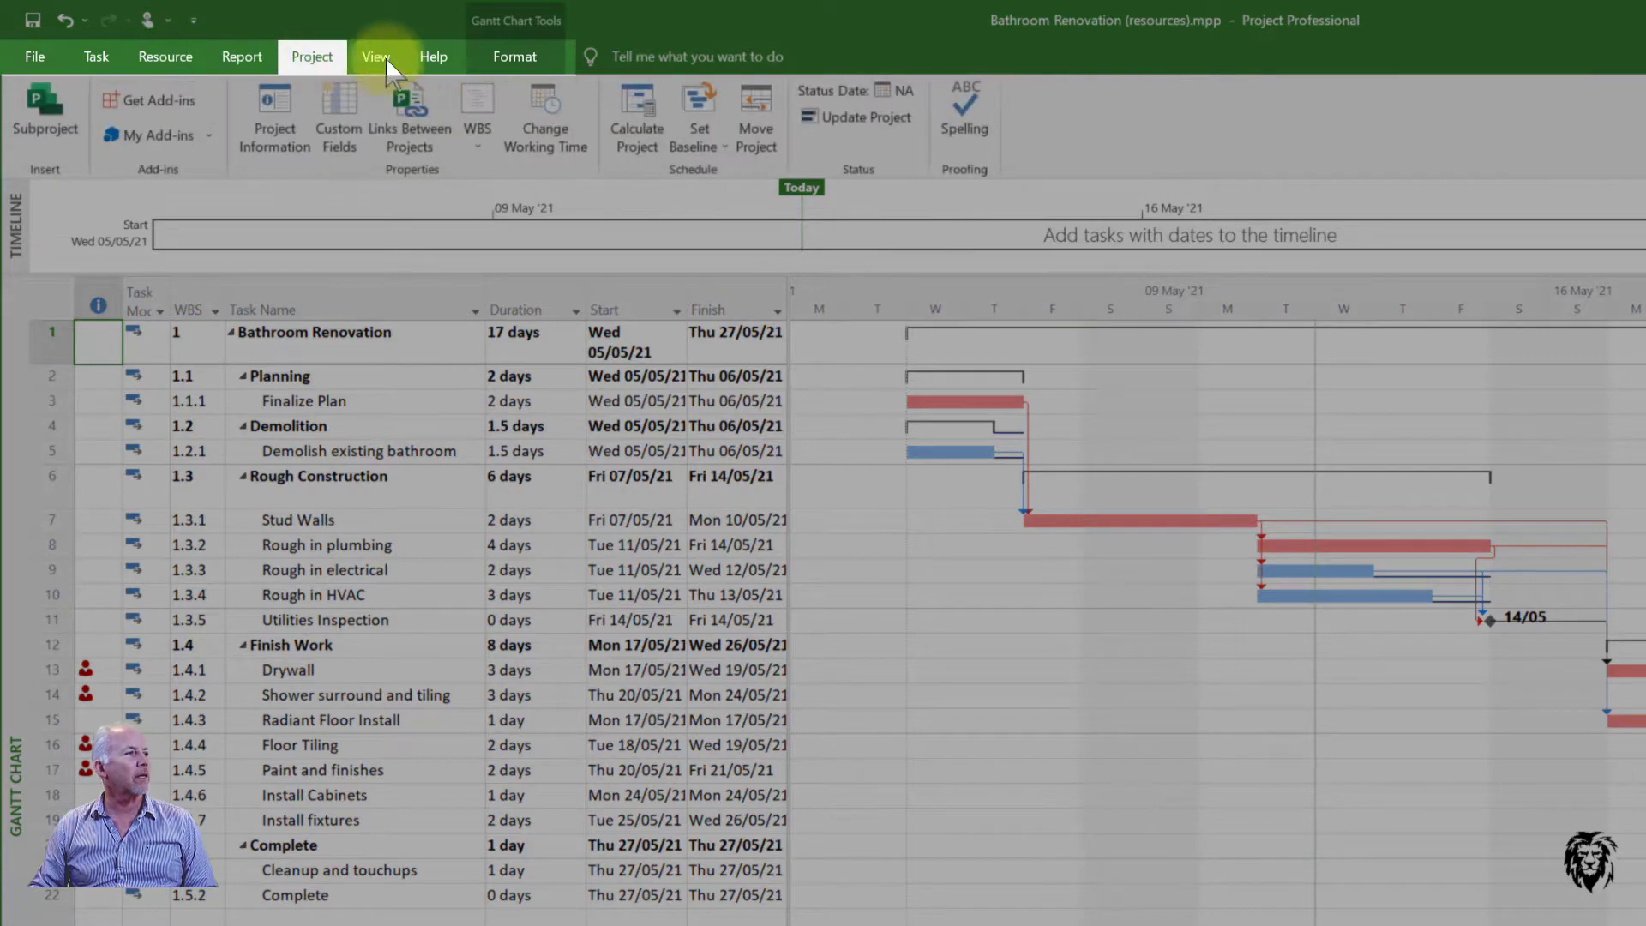
left_click(377, 60)
left_click(433, 58)
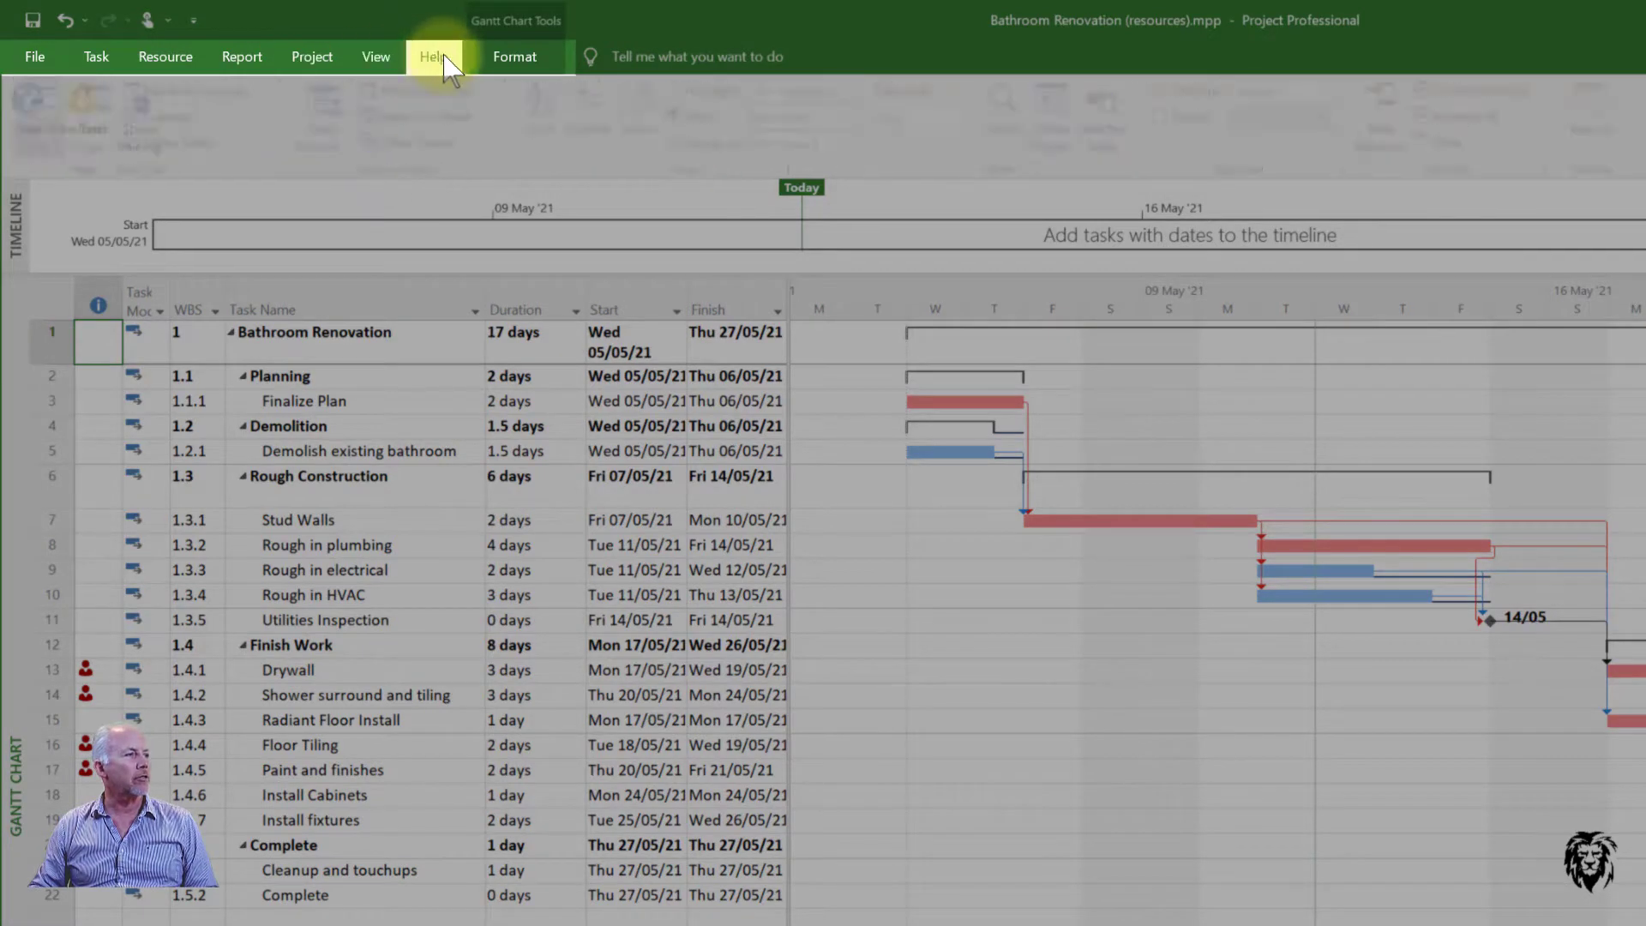
left_click(508, 62)
left_click(96, 57)
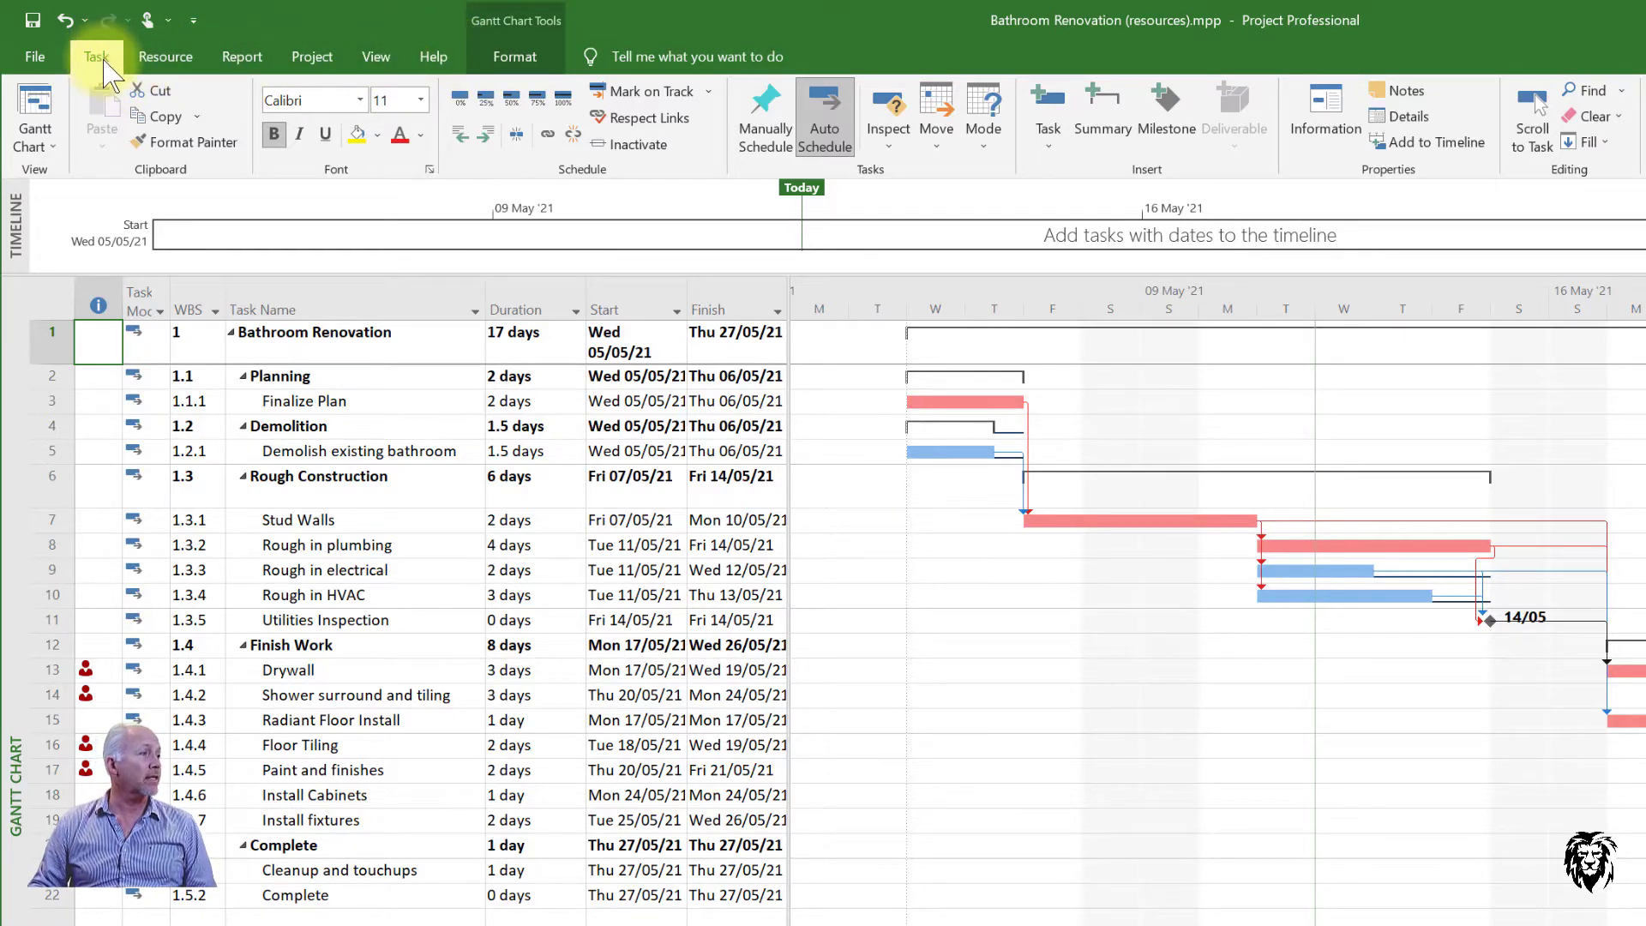
- Revisit the Project, Task, Resource, View and Format ribbon tabs
left_click(305, 62)
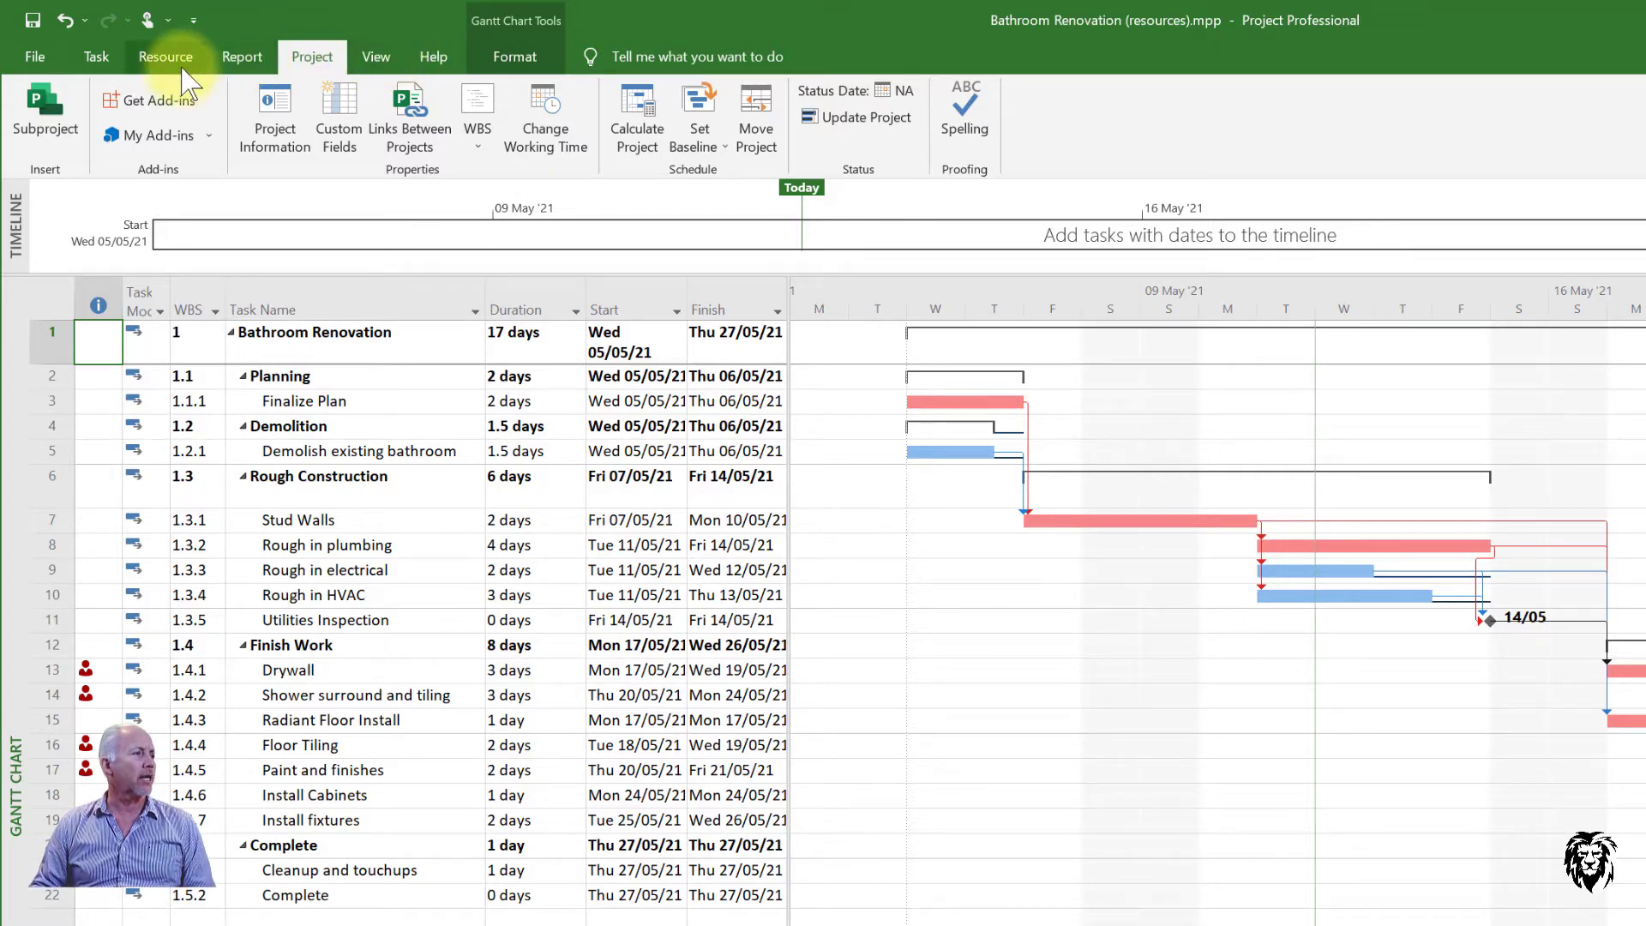
left_click(96, 57)
left_click(159, 58)
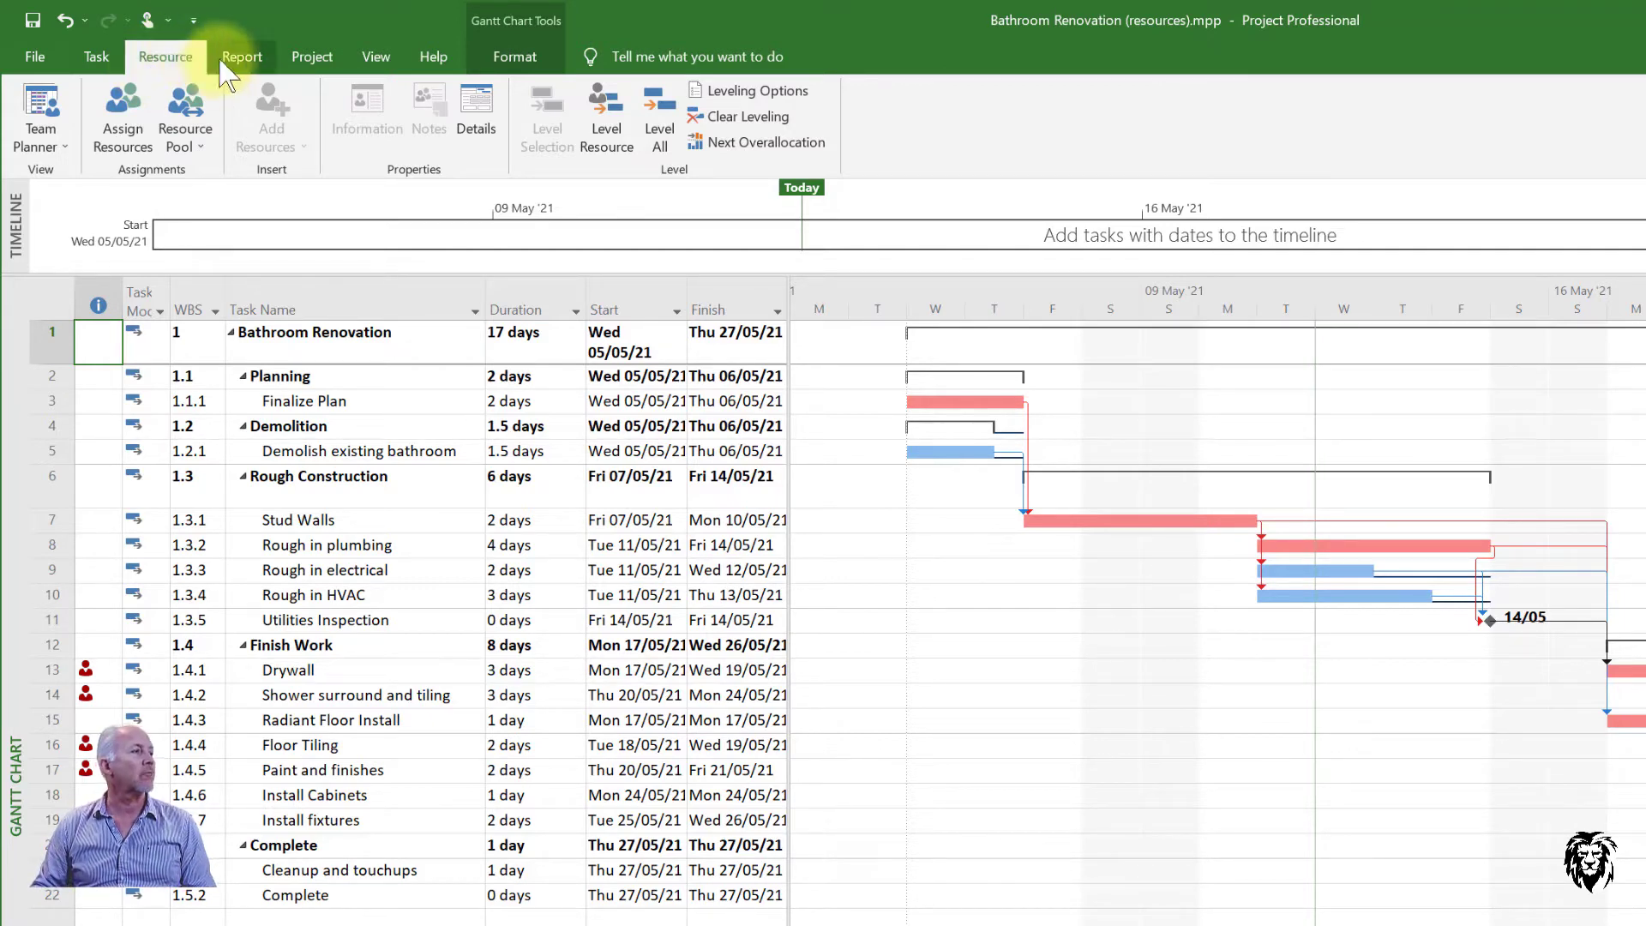
left_click(376, 56)
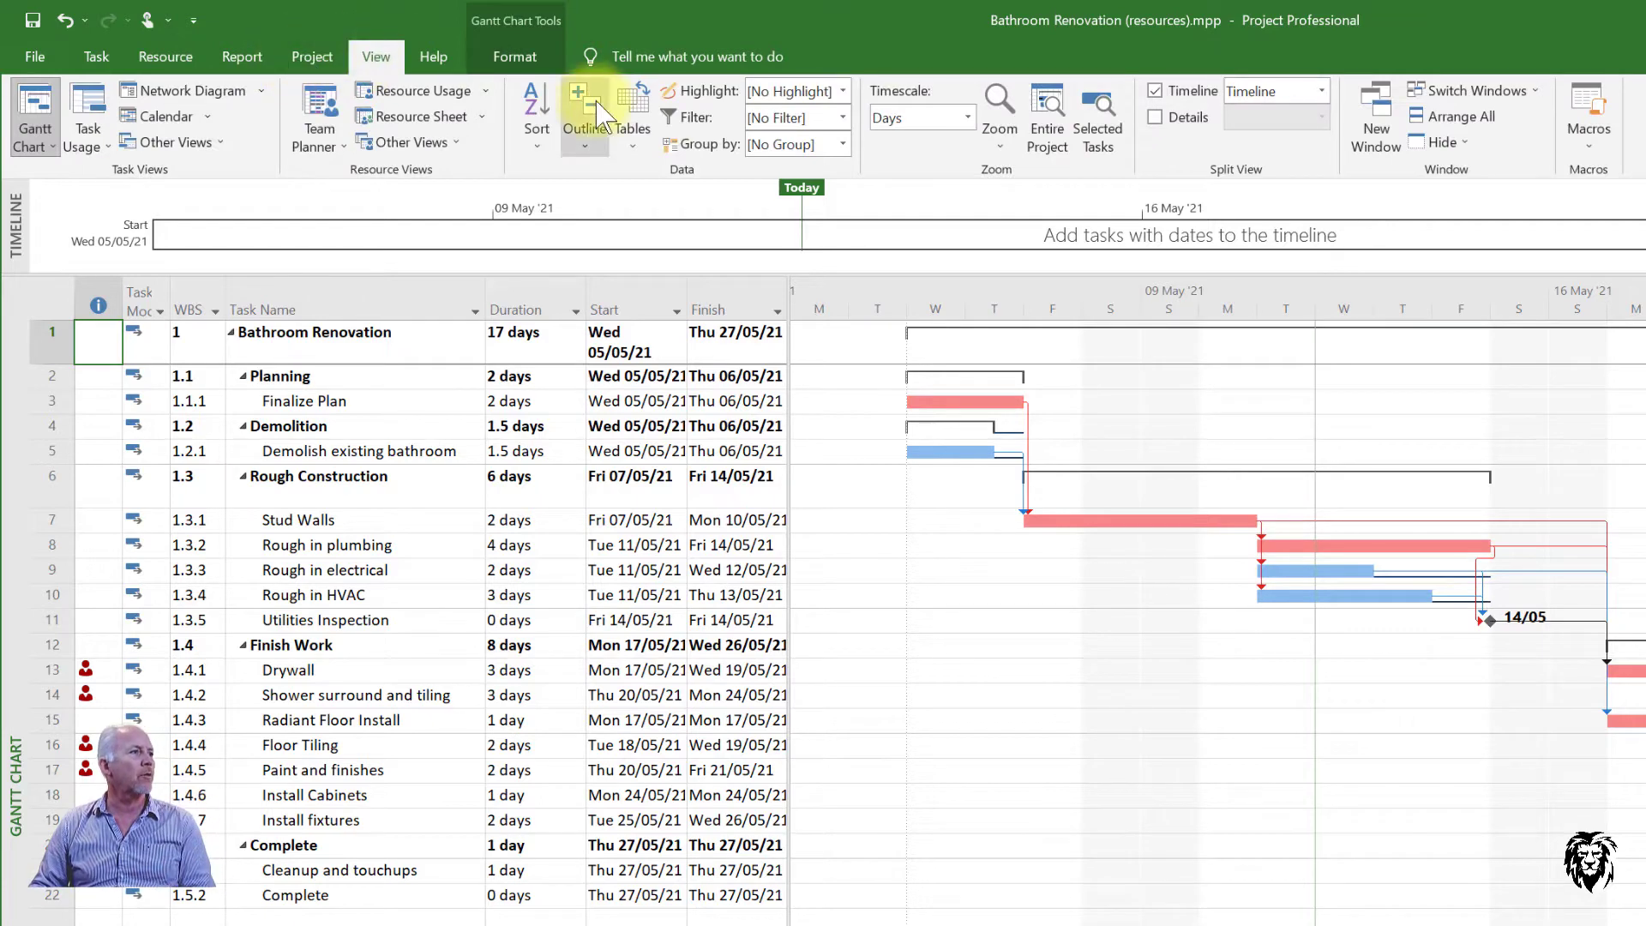
left_click(525, 67)
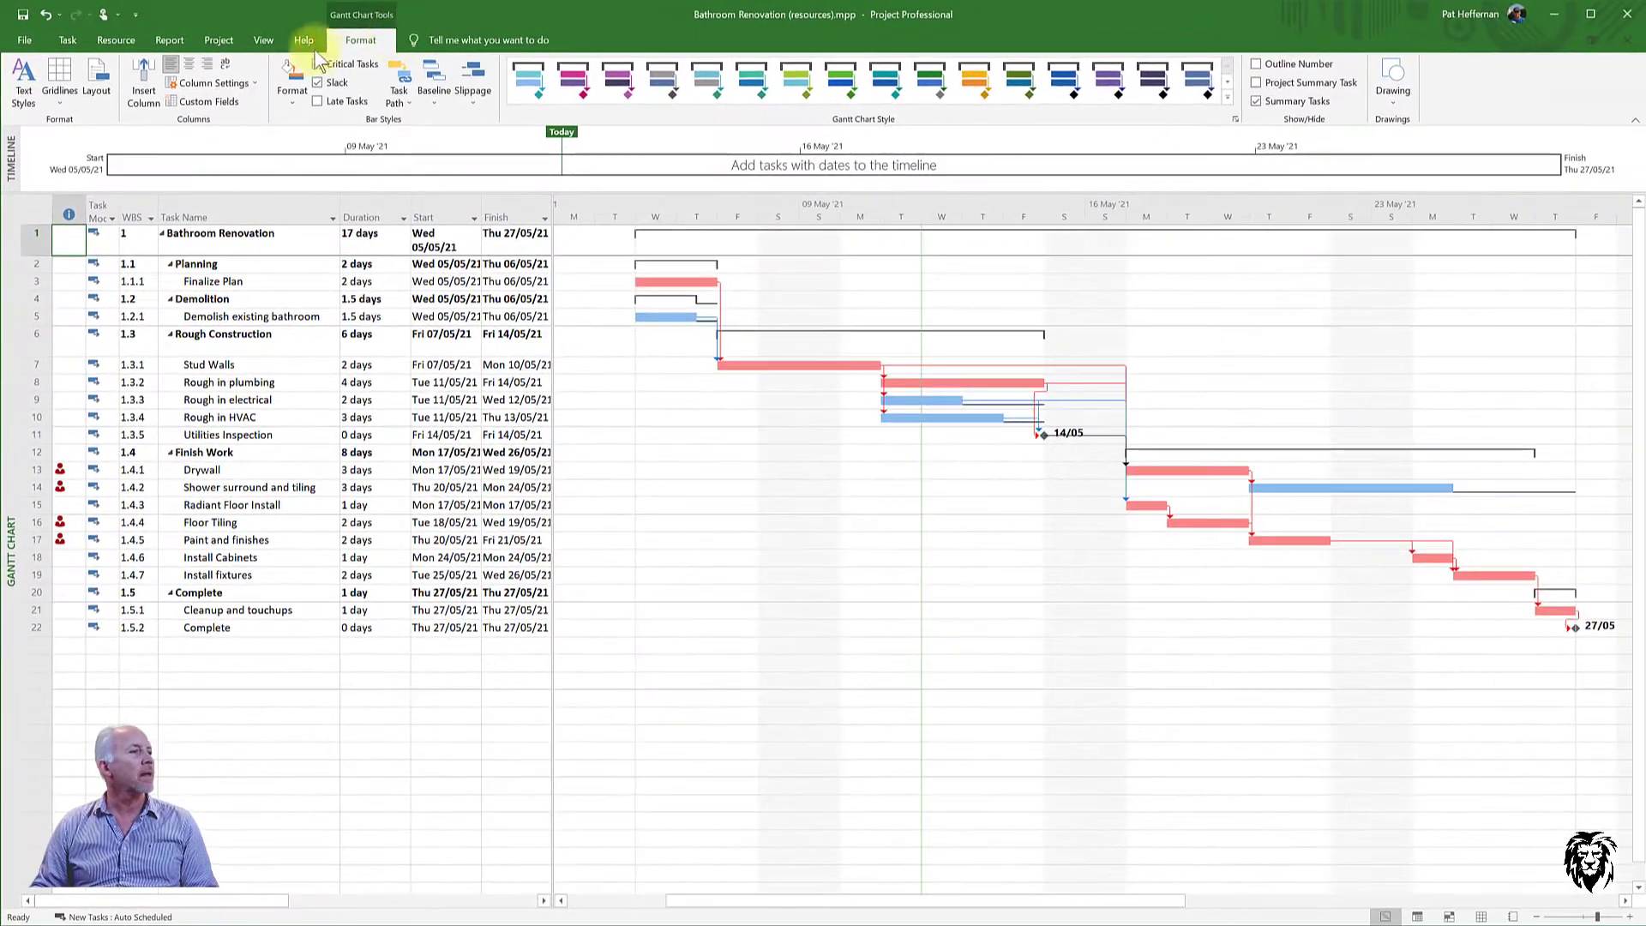
- Uncheck Timeline on the View tab to hide it, then check it again to restore it
left_click(67, 40)
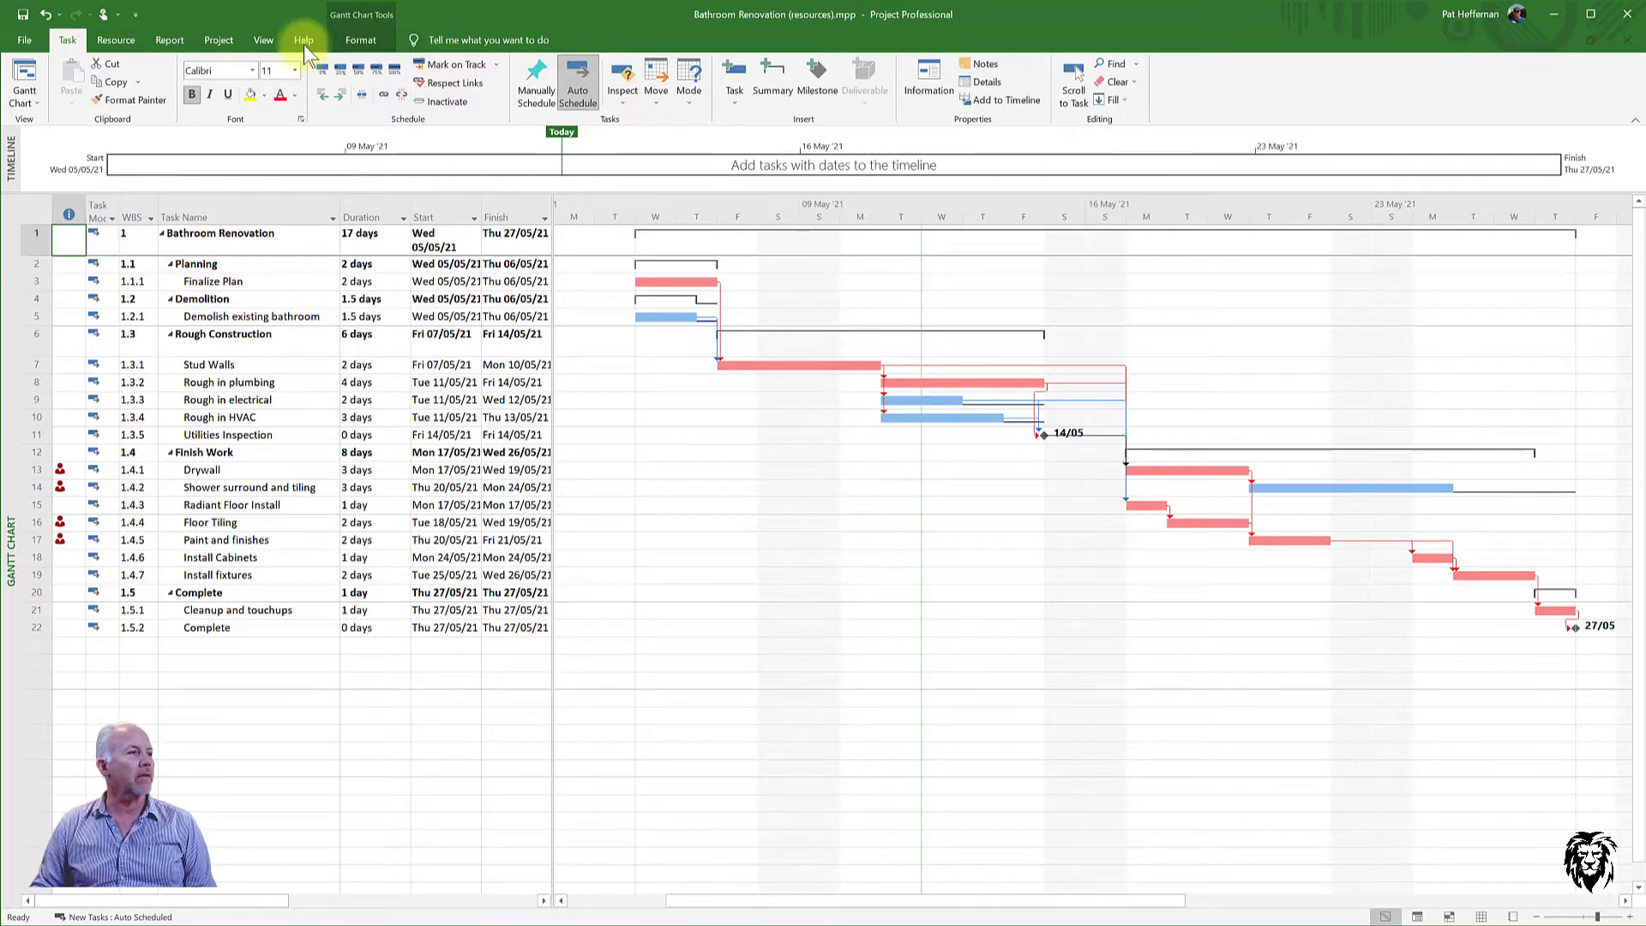
left_click(266, 43)
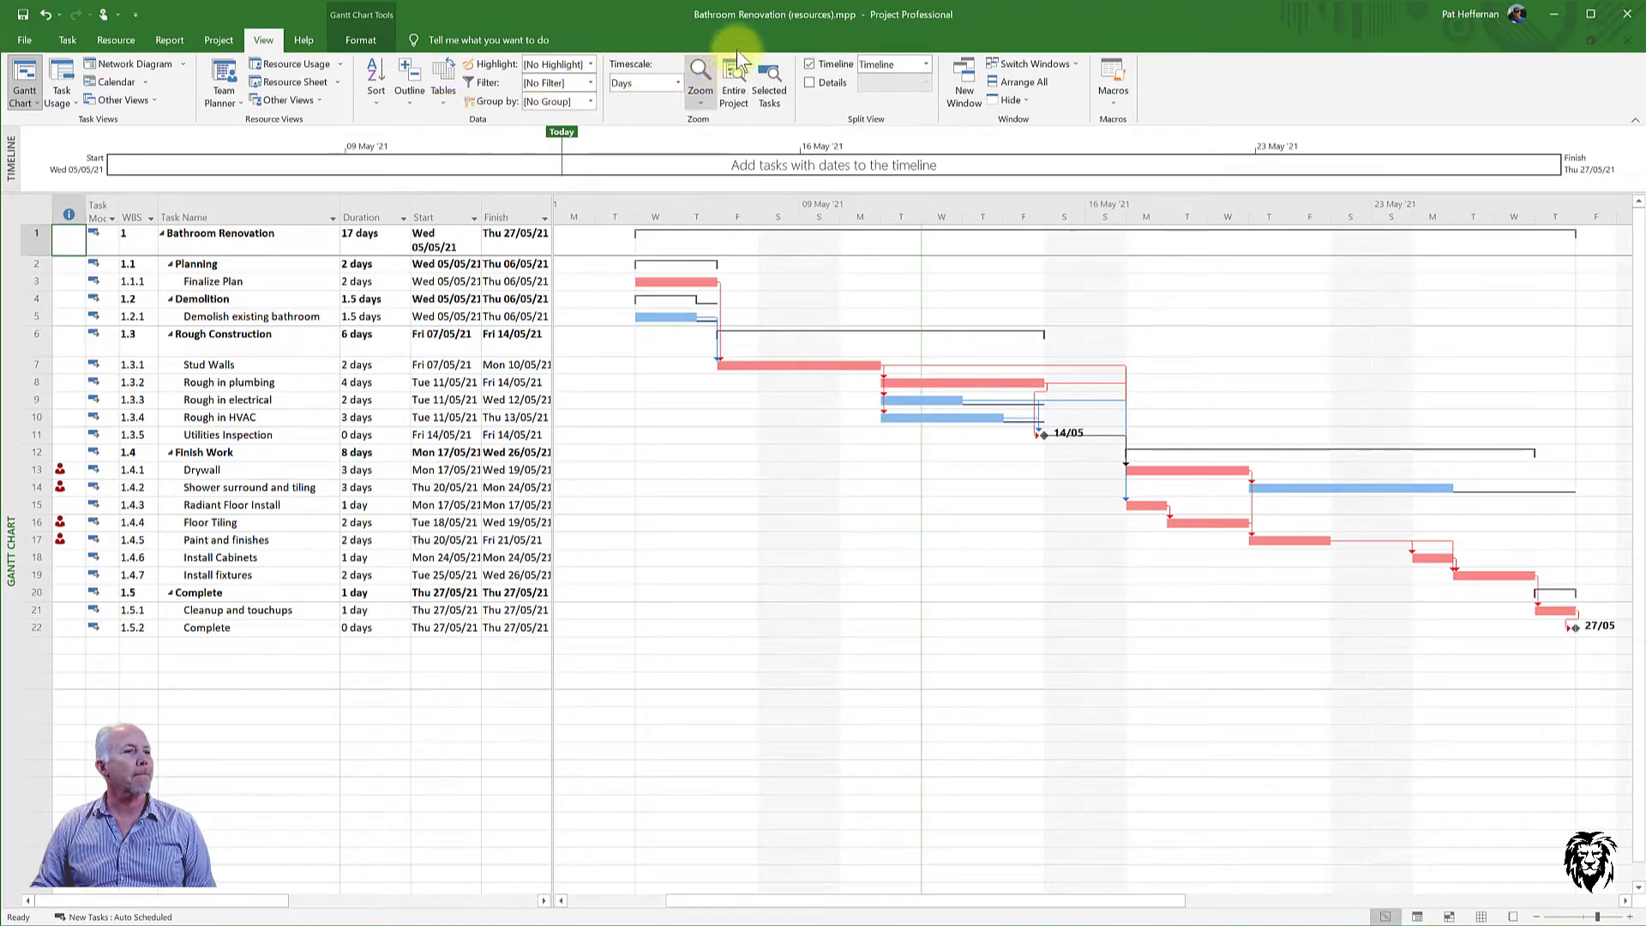
left_click(808, 62)
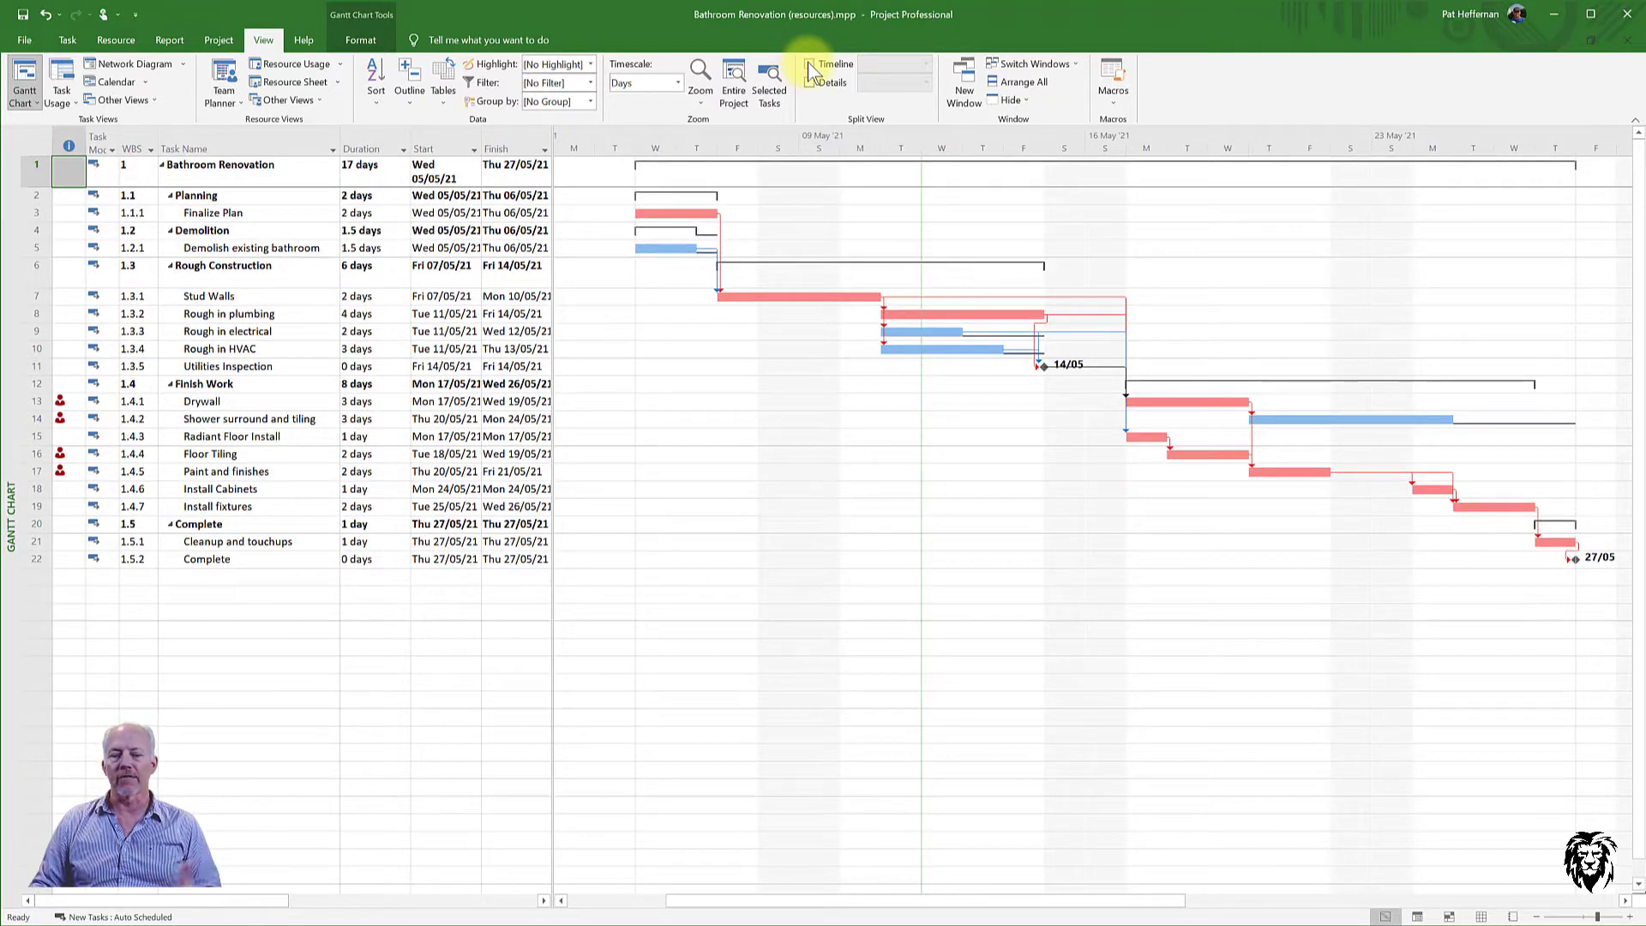
left_click(808, 62)
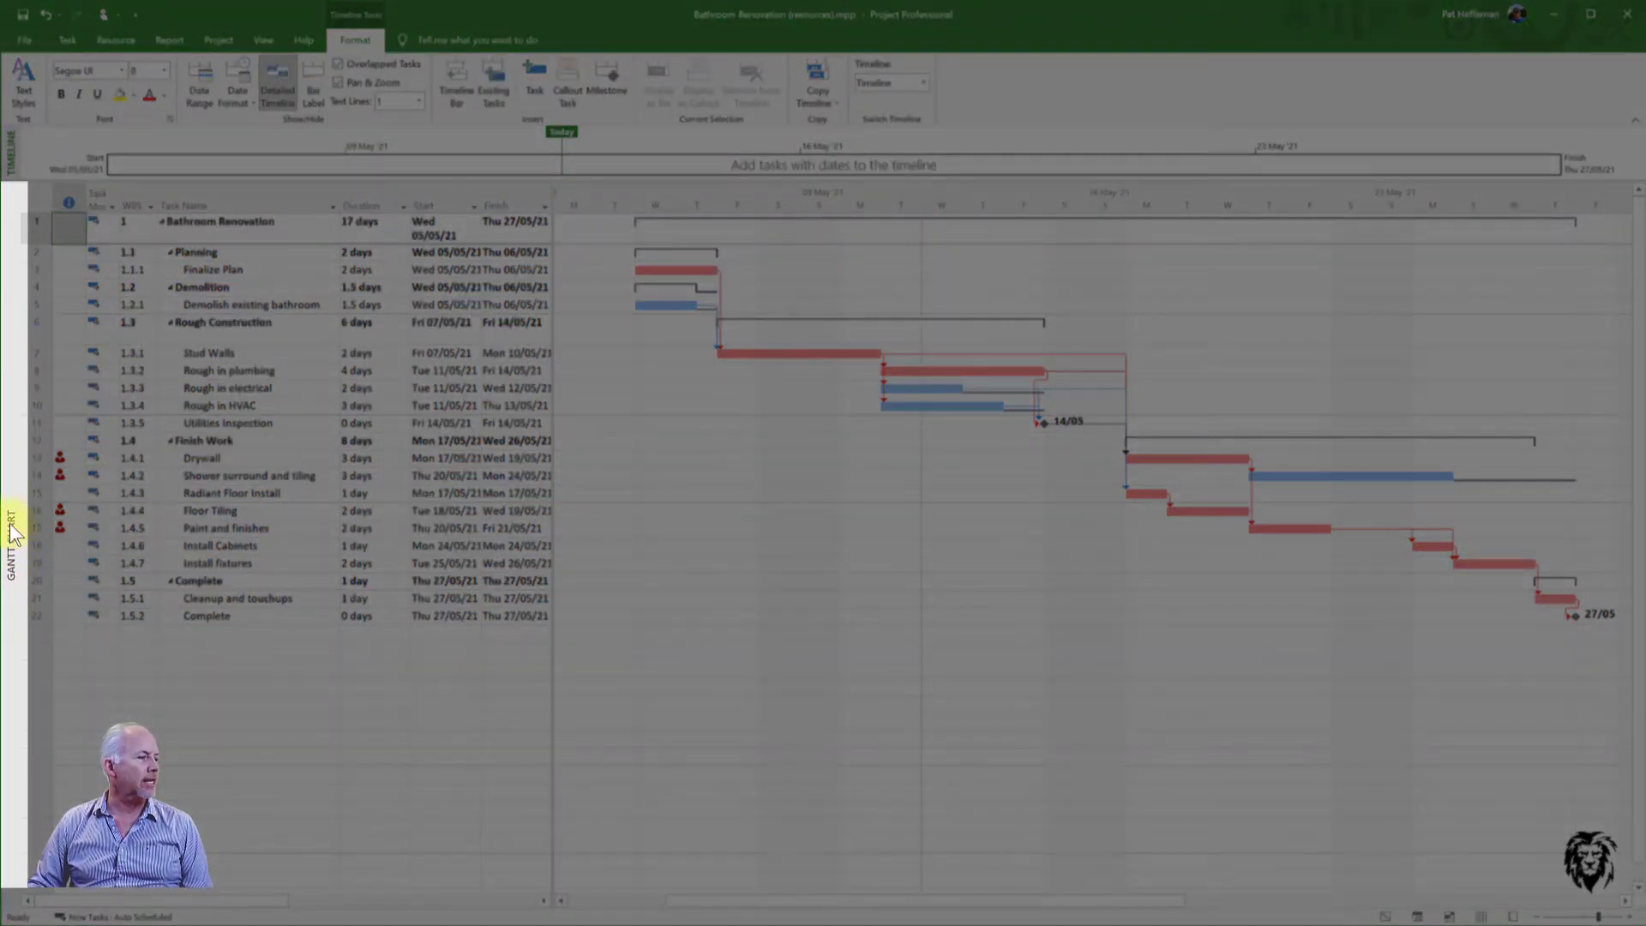
- Show the View Bar of view shortcuts beside the Gantt chart, then hide it again
right_click(13, 530)
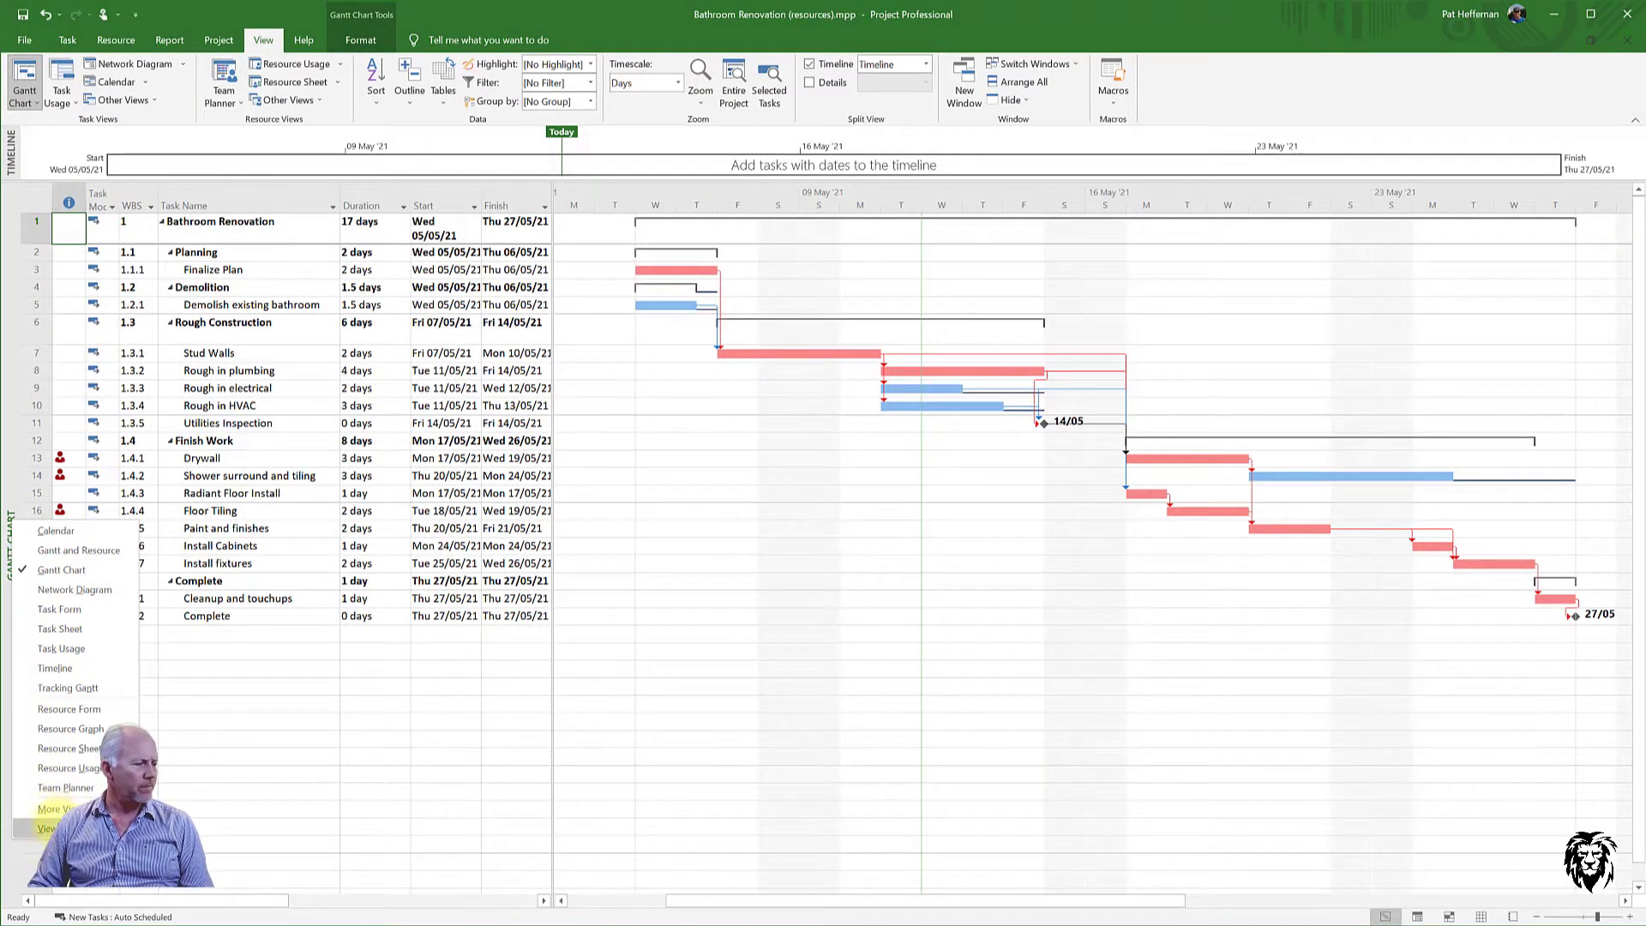
left_click(43, 829)
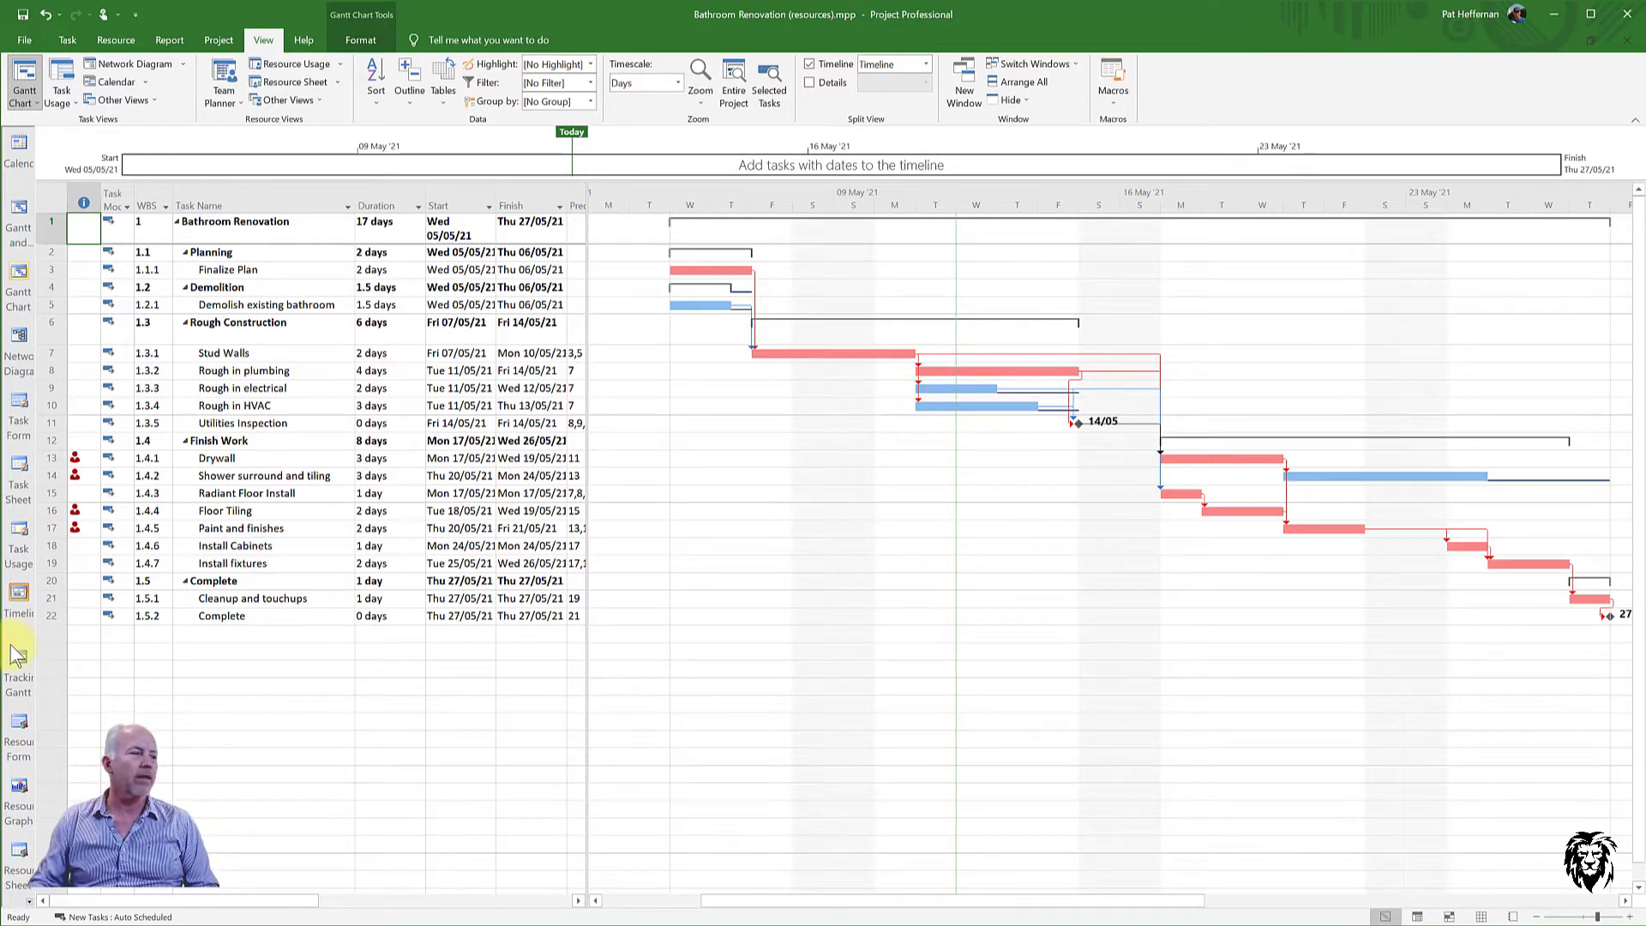
right_click(19, 396)
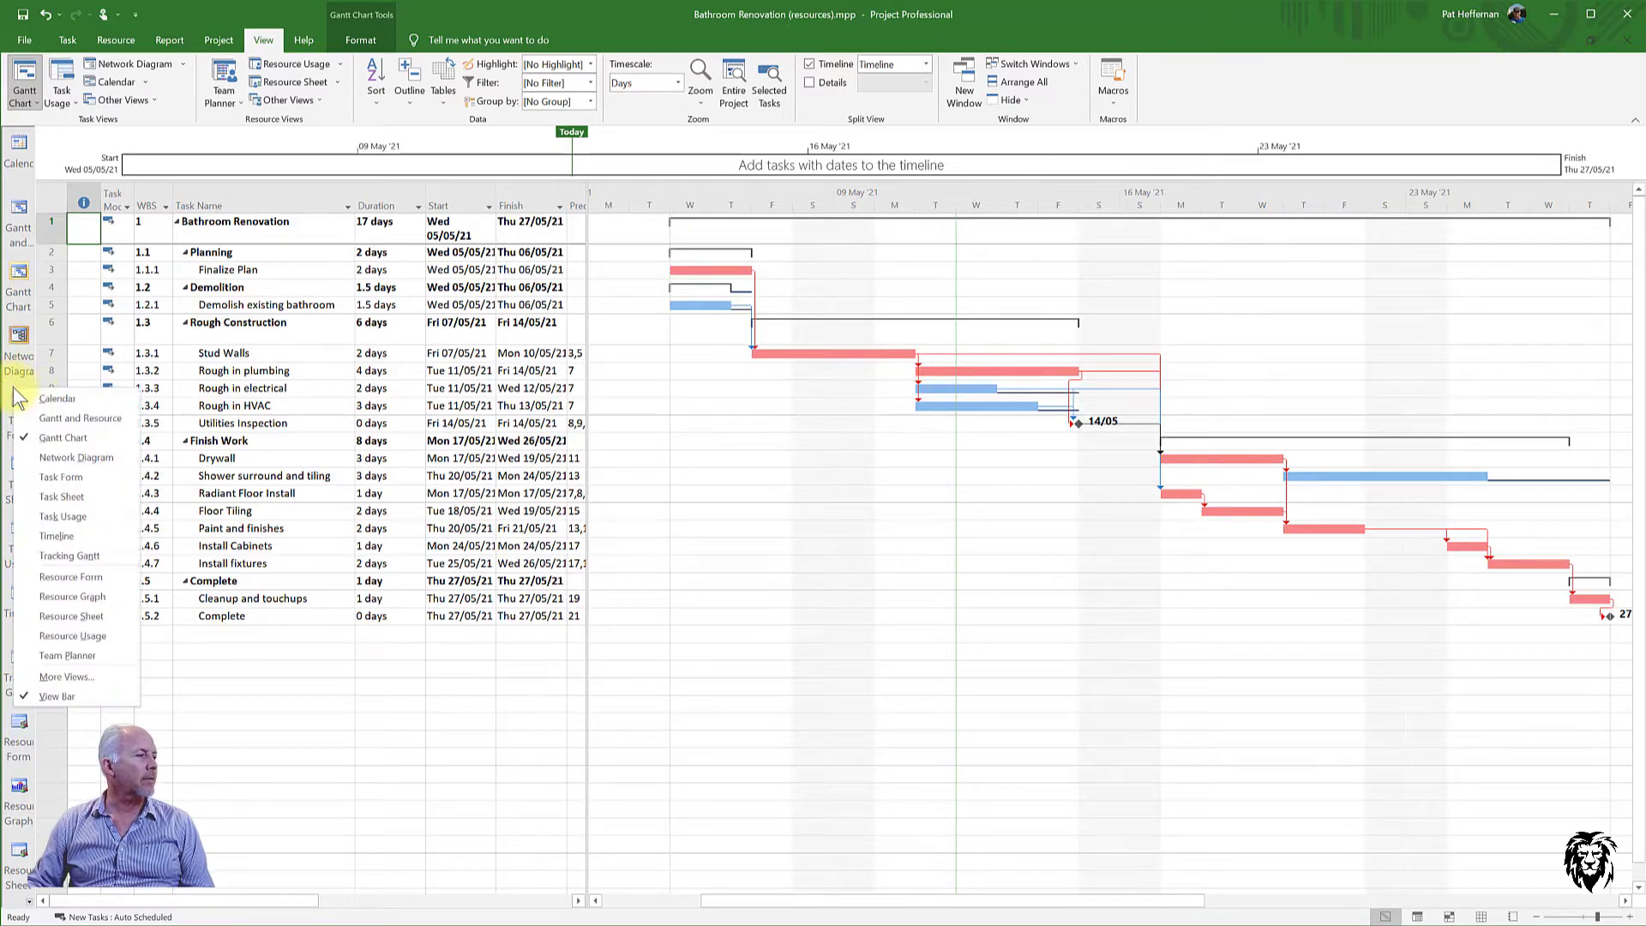
left_click(65, 696)
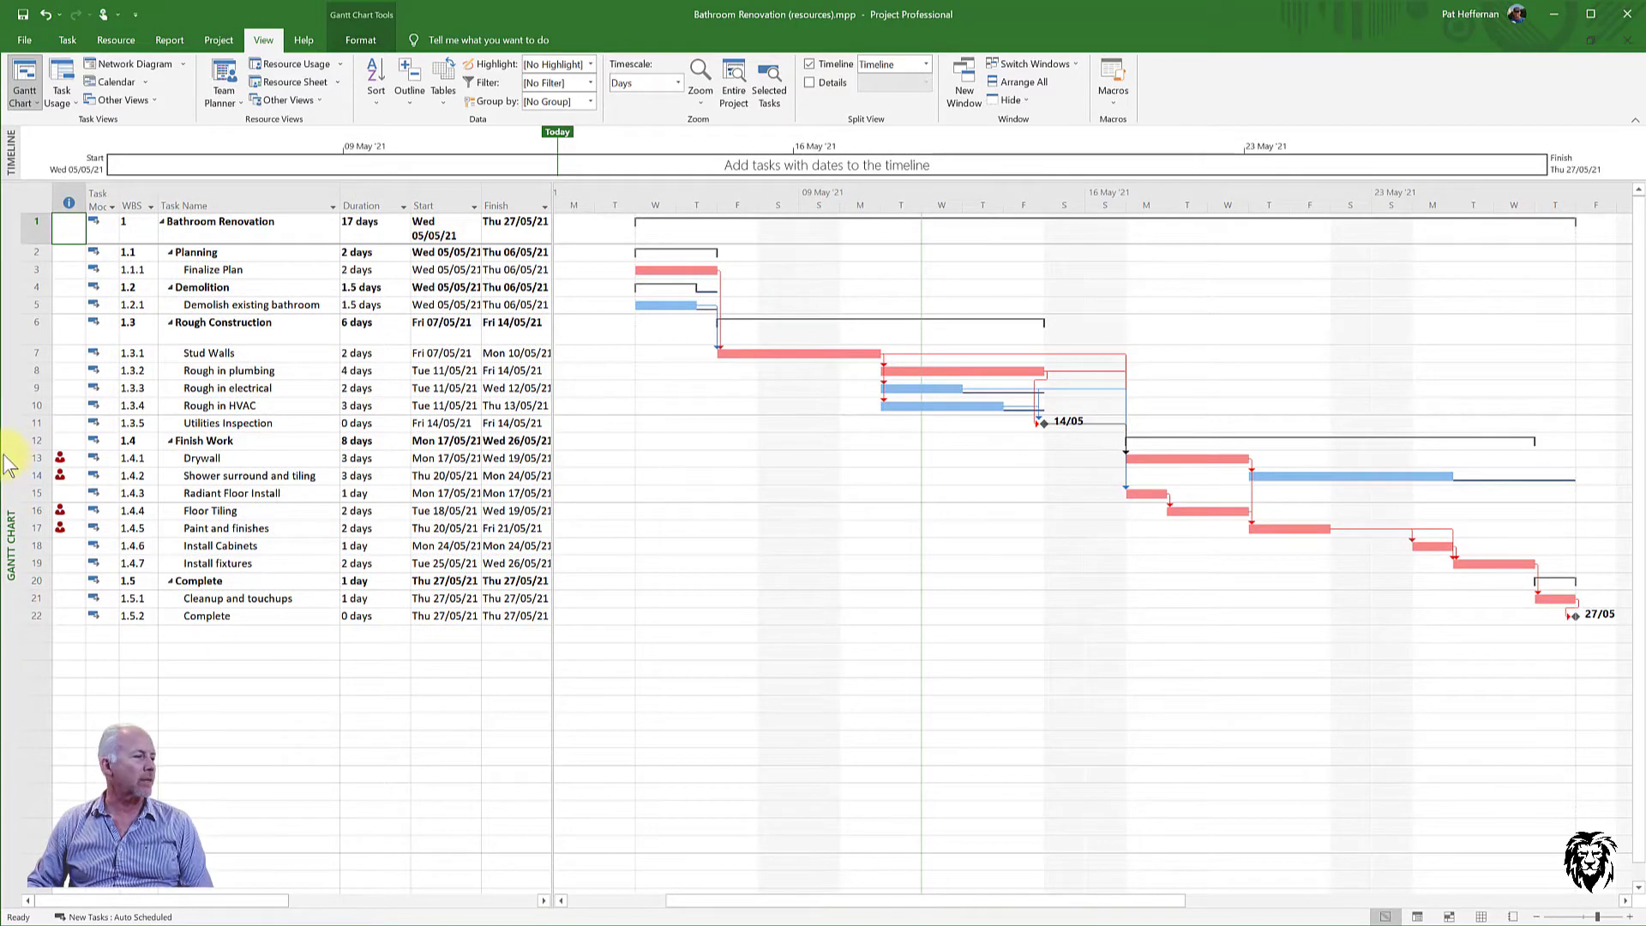
- View Resource Form and Resource Sheet, return to Gantt Chart, and resize the Finish column
right_click(12, 469)
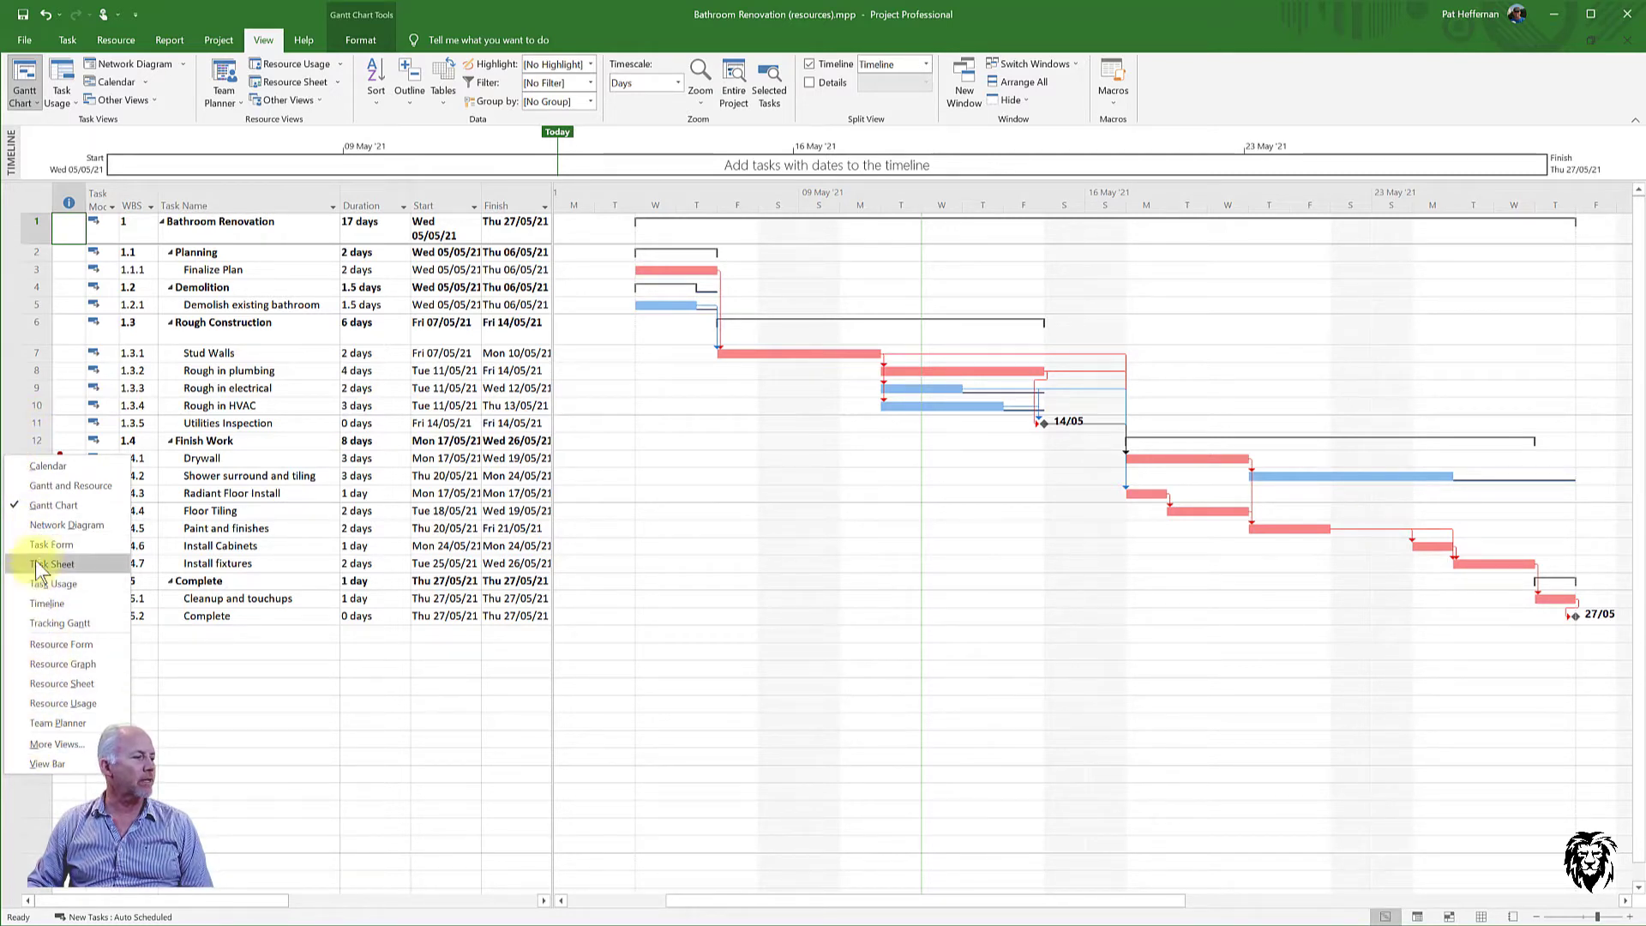
left_click(66, 644)
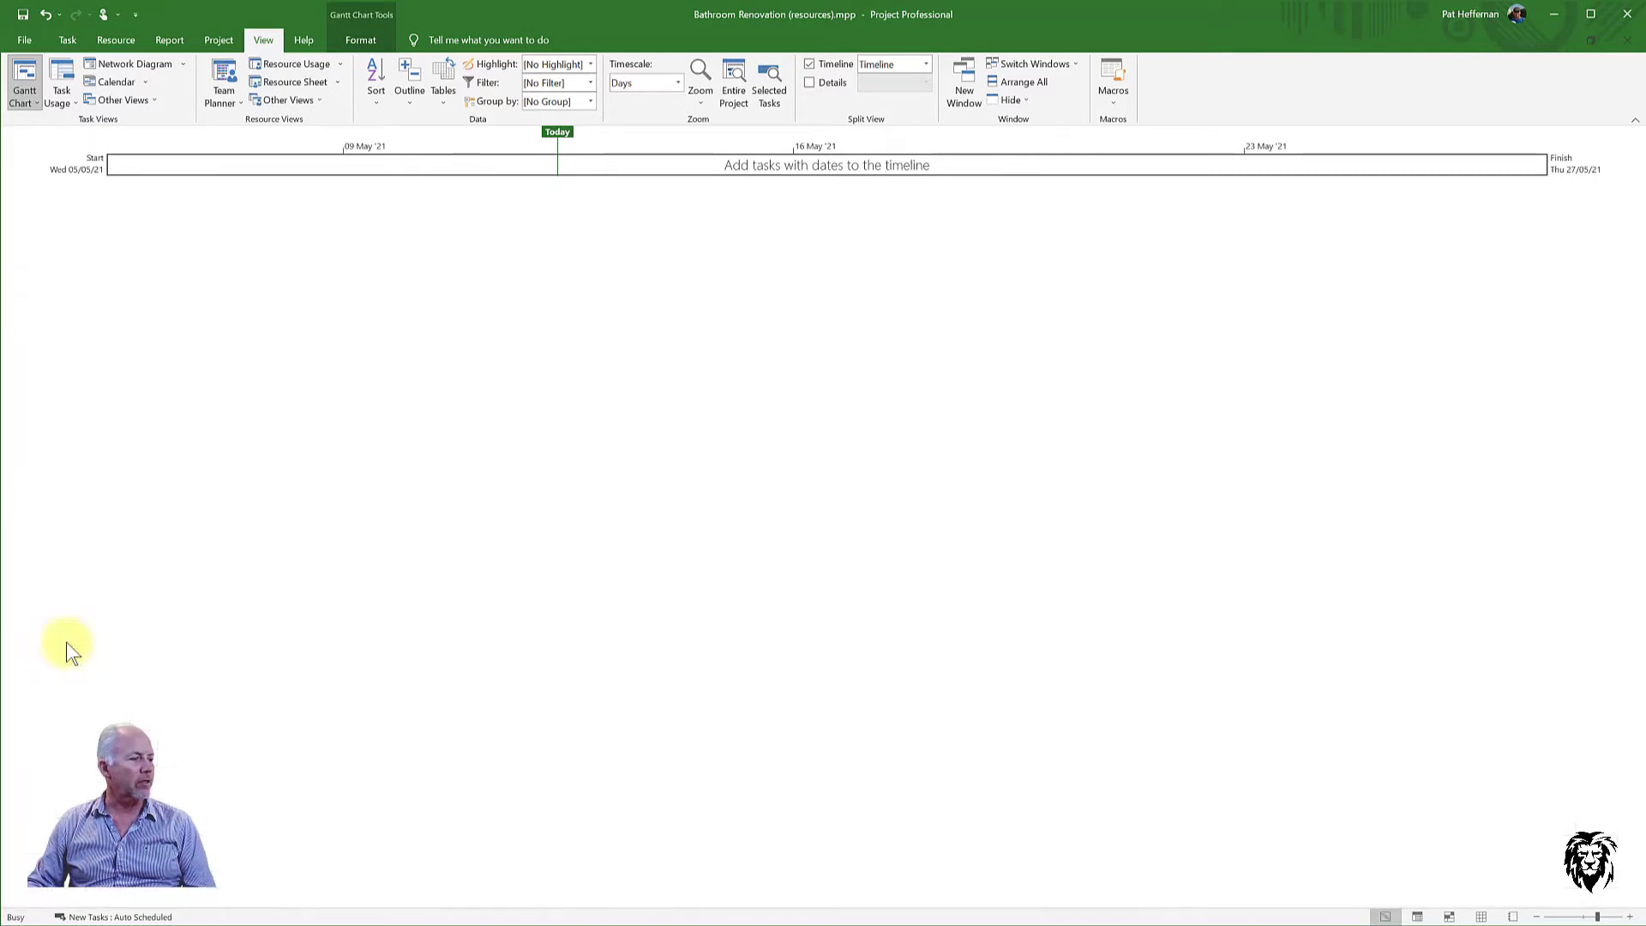
right_click(12, 487)
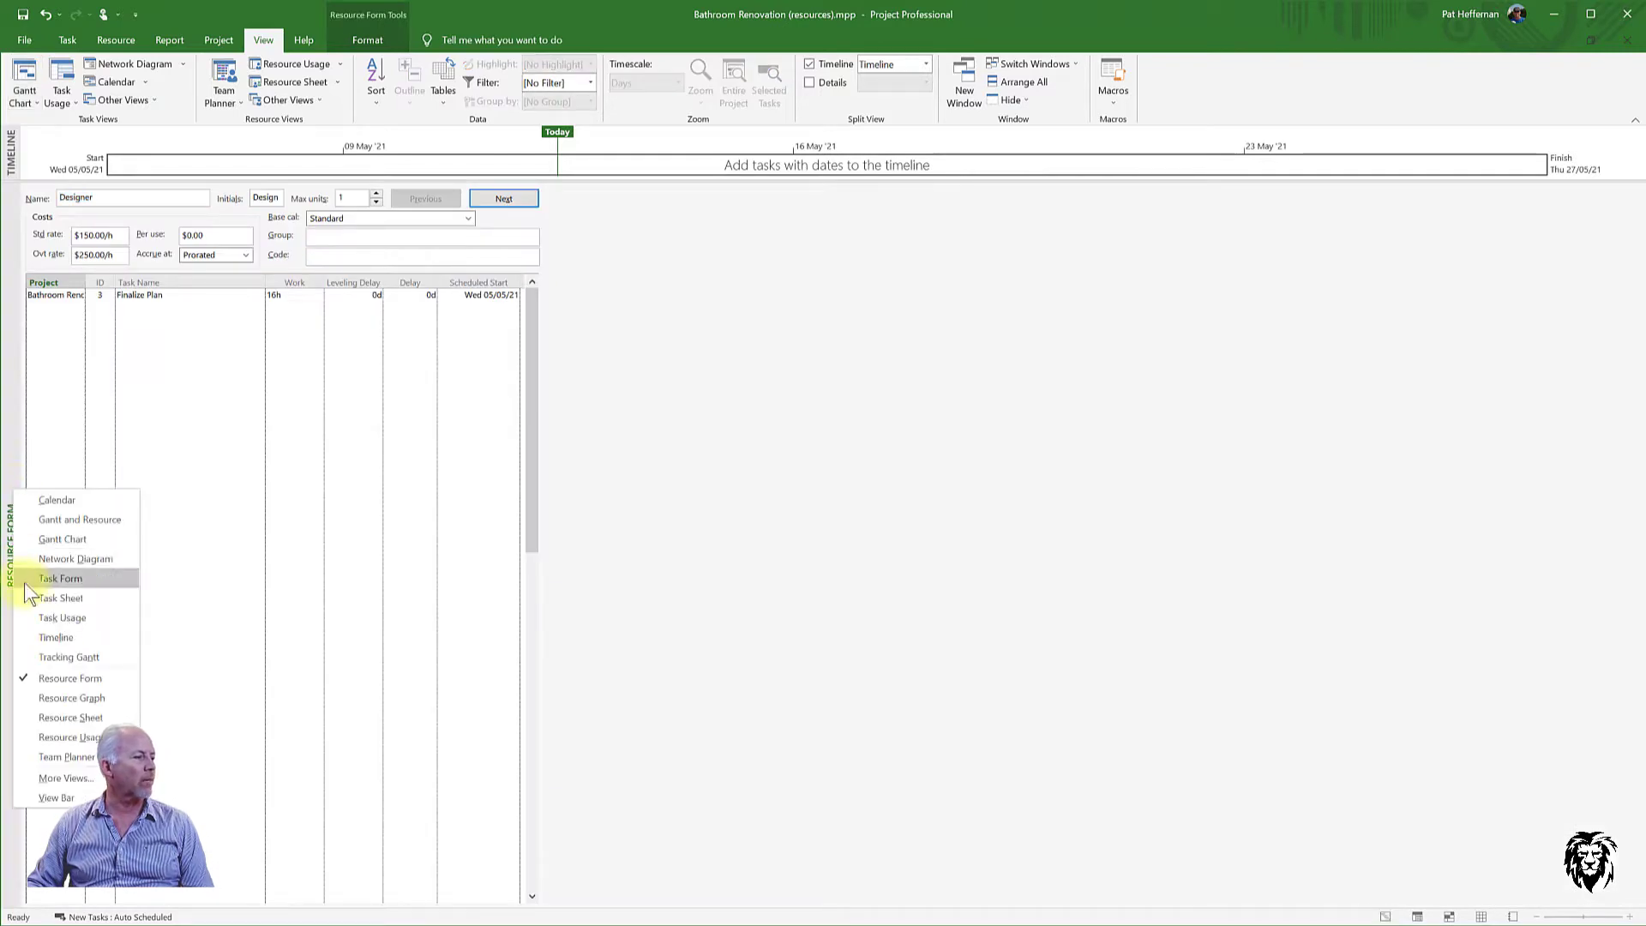
left_click(49, 715)
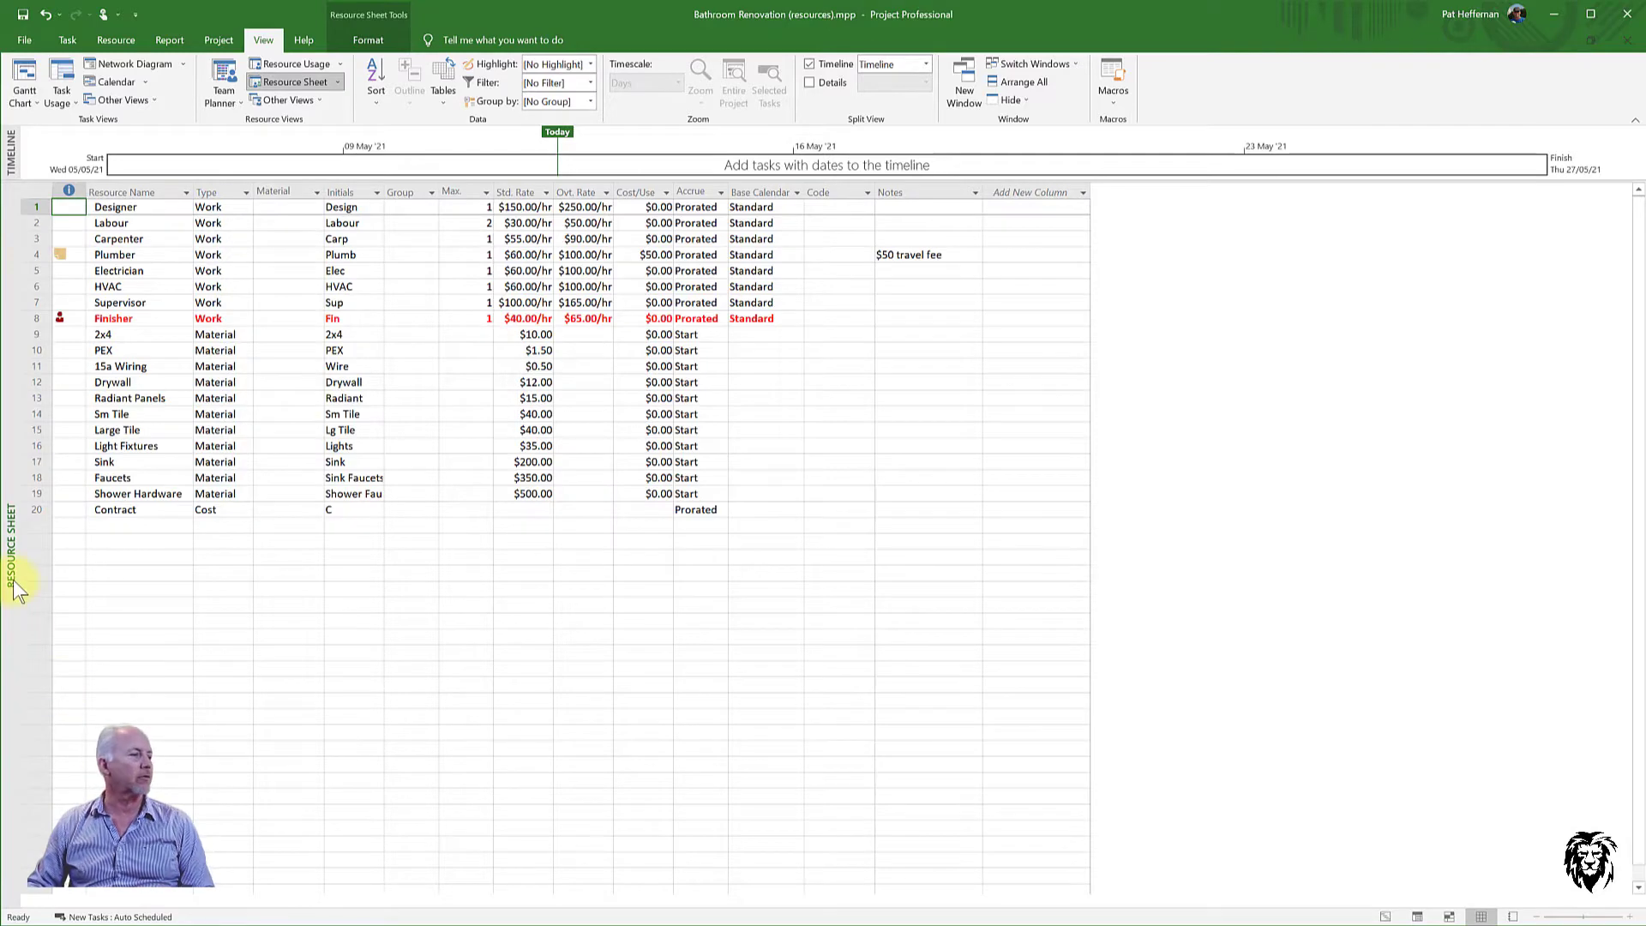
right_click(10, 477)
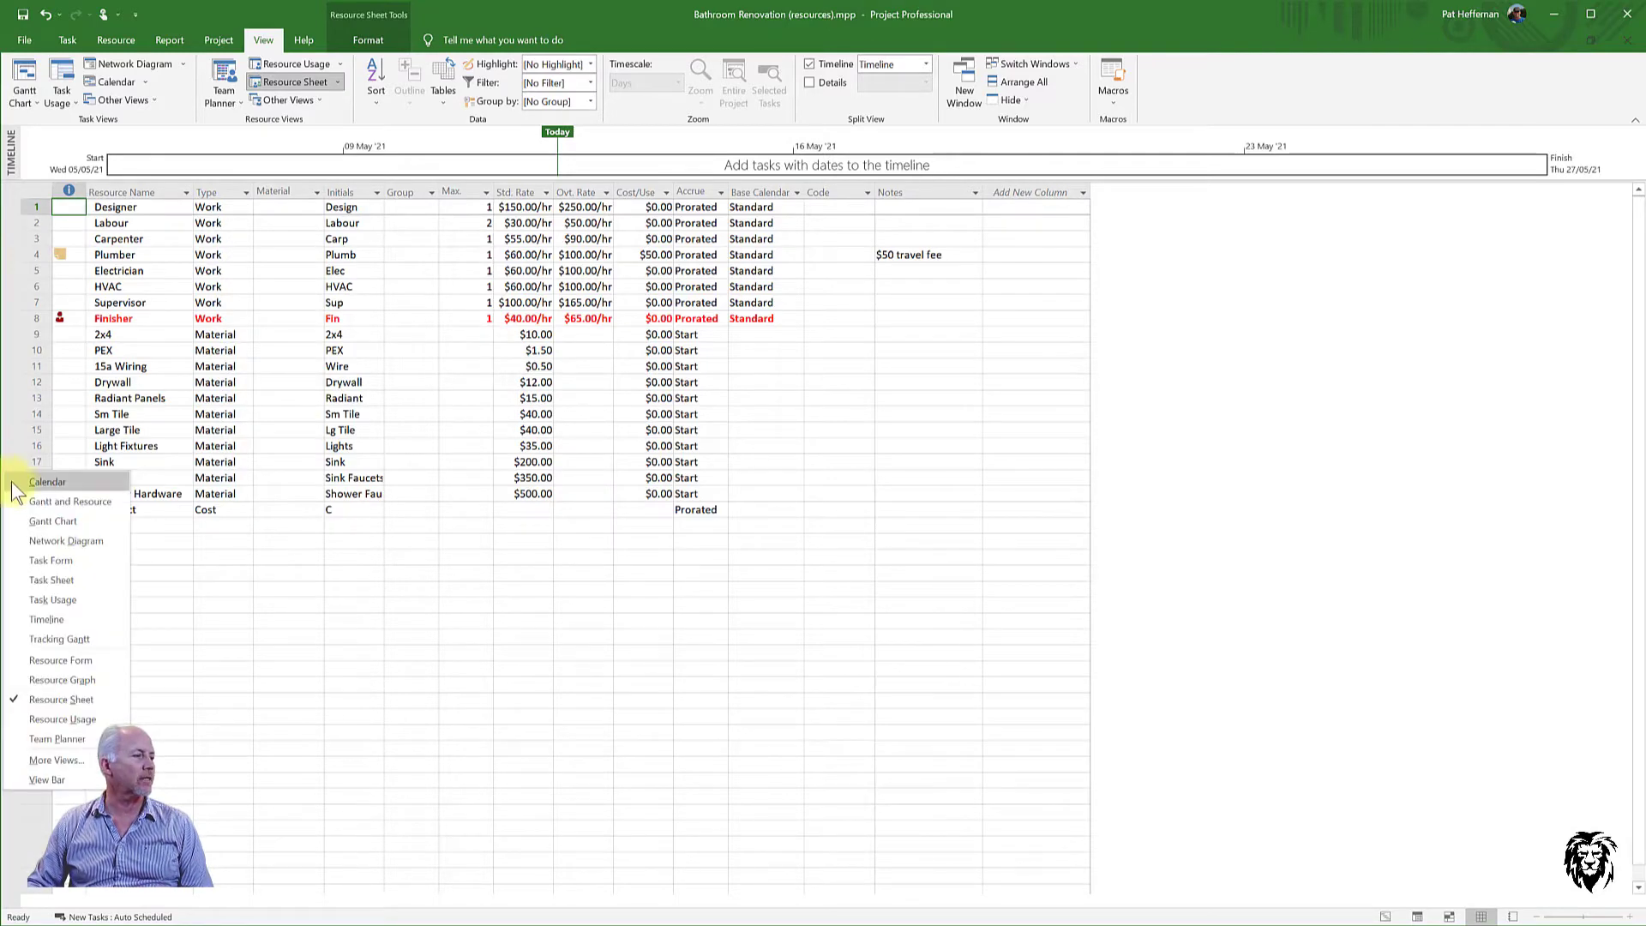
left_click(49, 521)
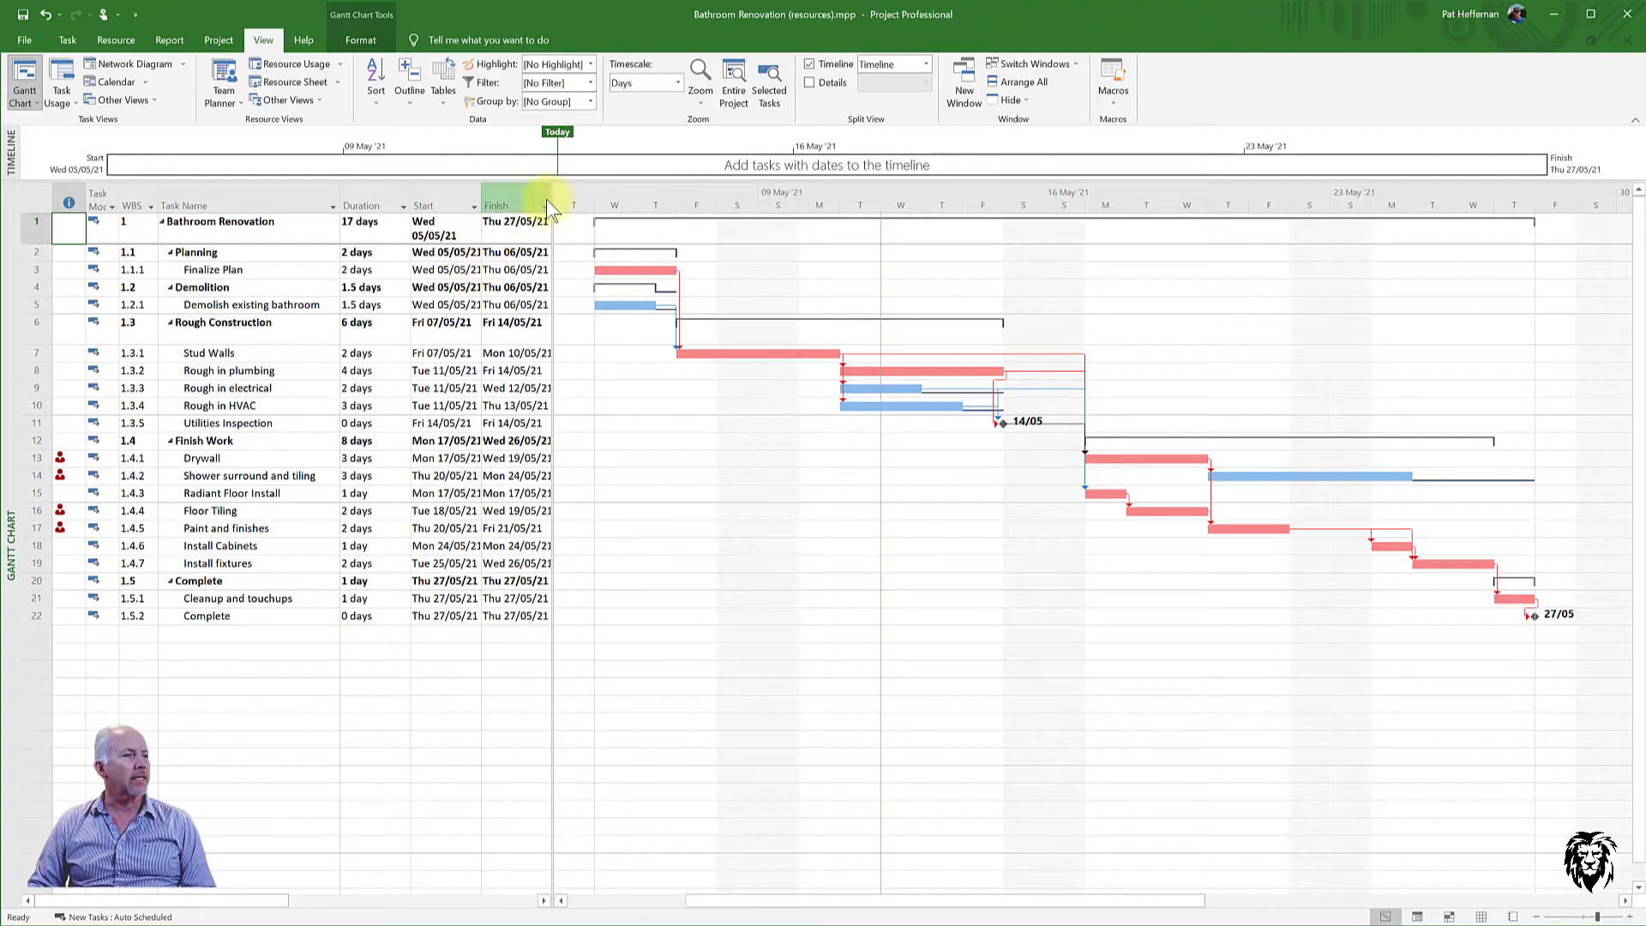
left_click_drag(550, 210, 549, 306)
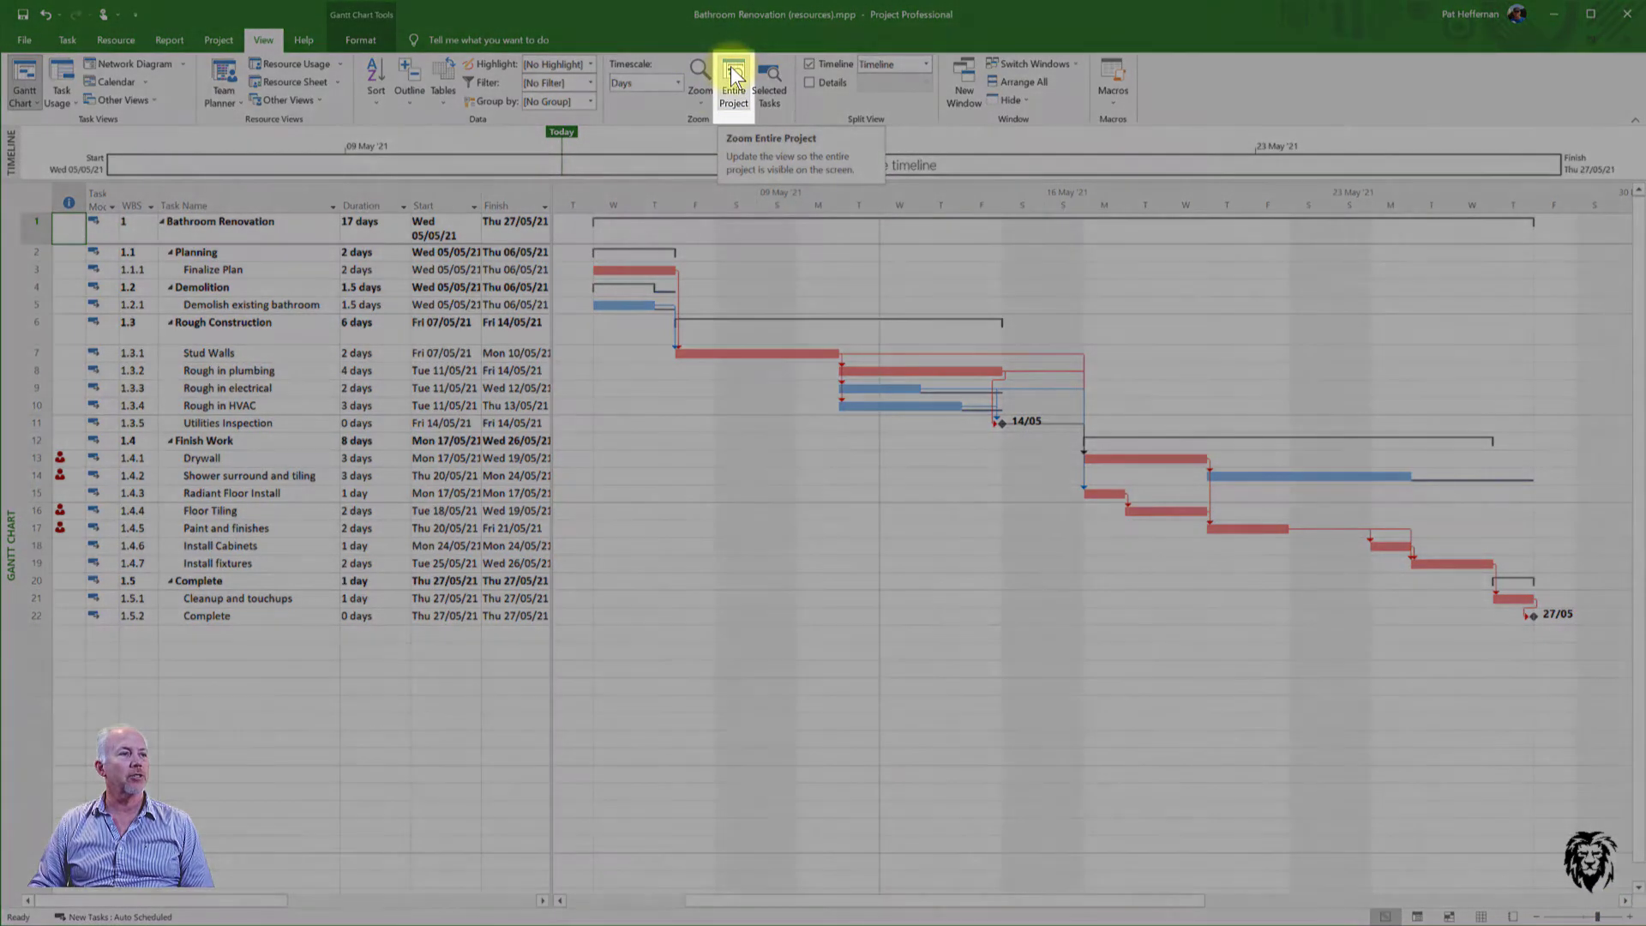
- Zoom the timescale to Entire Project, showing the 14/05 and 27/05 milestones
left_click(733, 90)
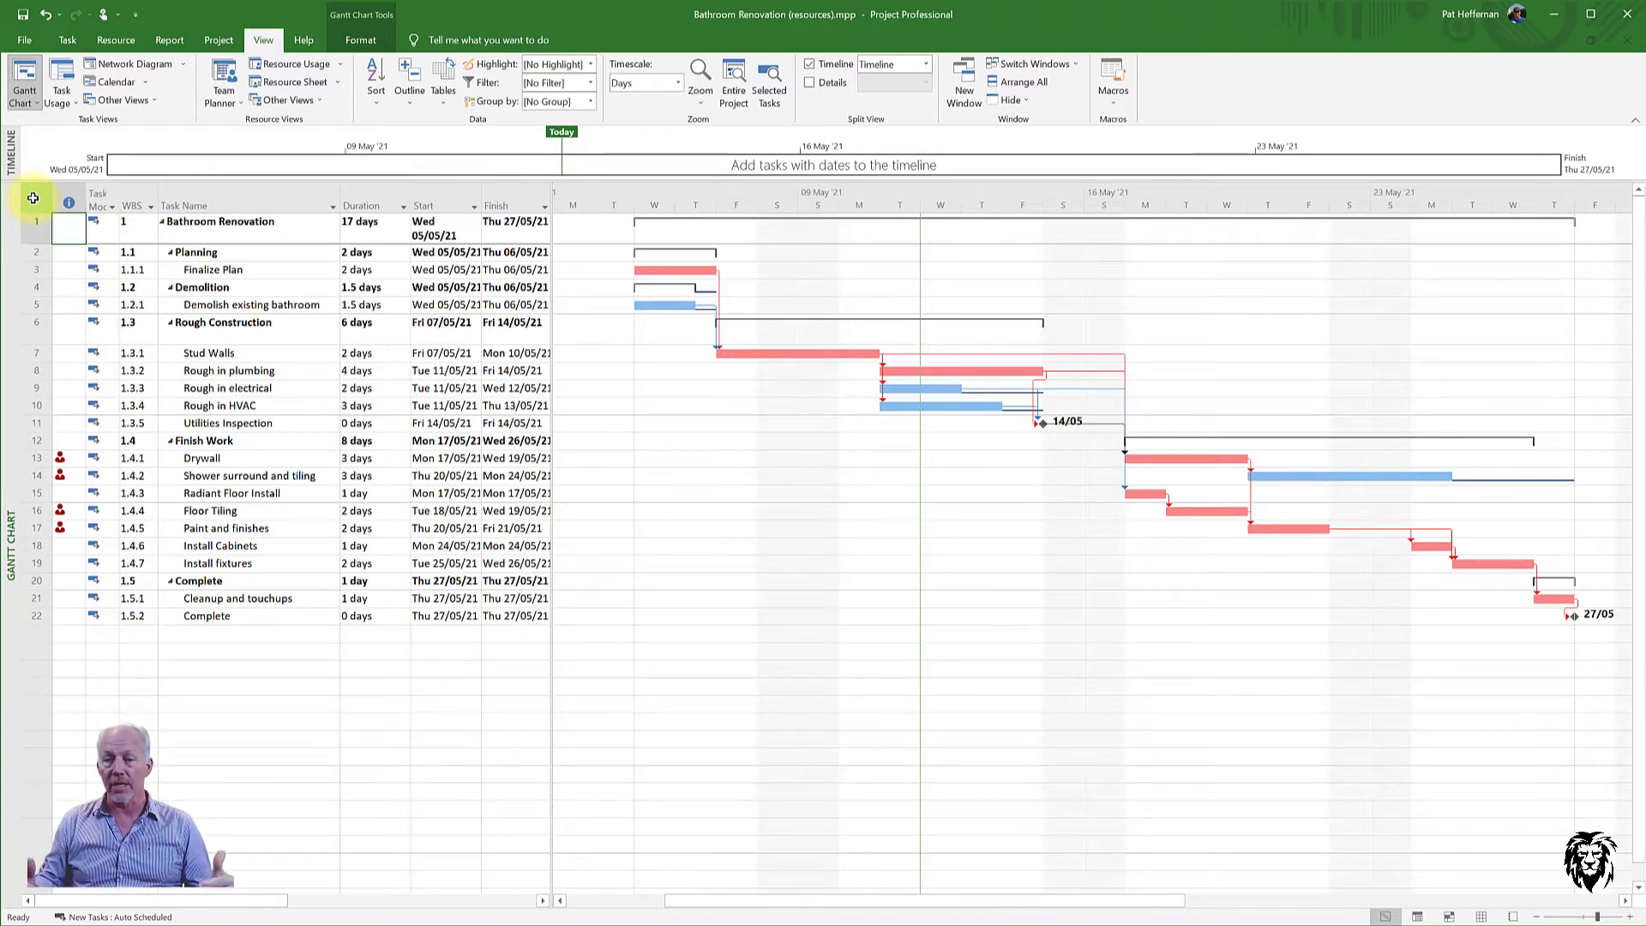
- Preview the Cost table, switch back to Entry, and widen the table to show Predecessors
right_click(32, 198)
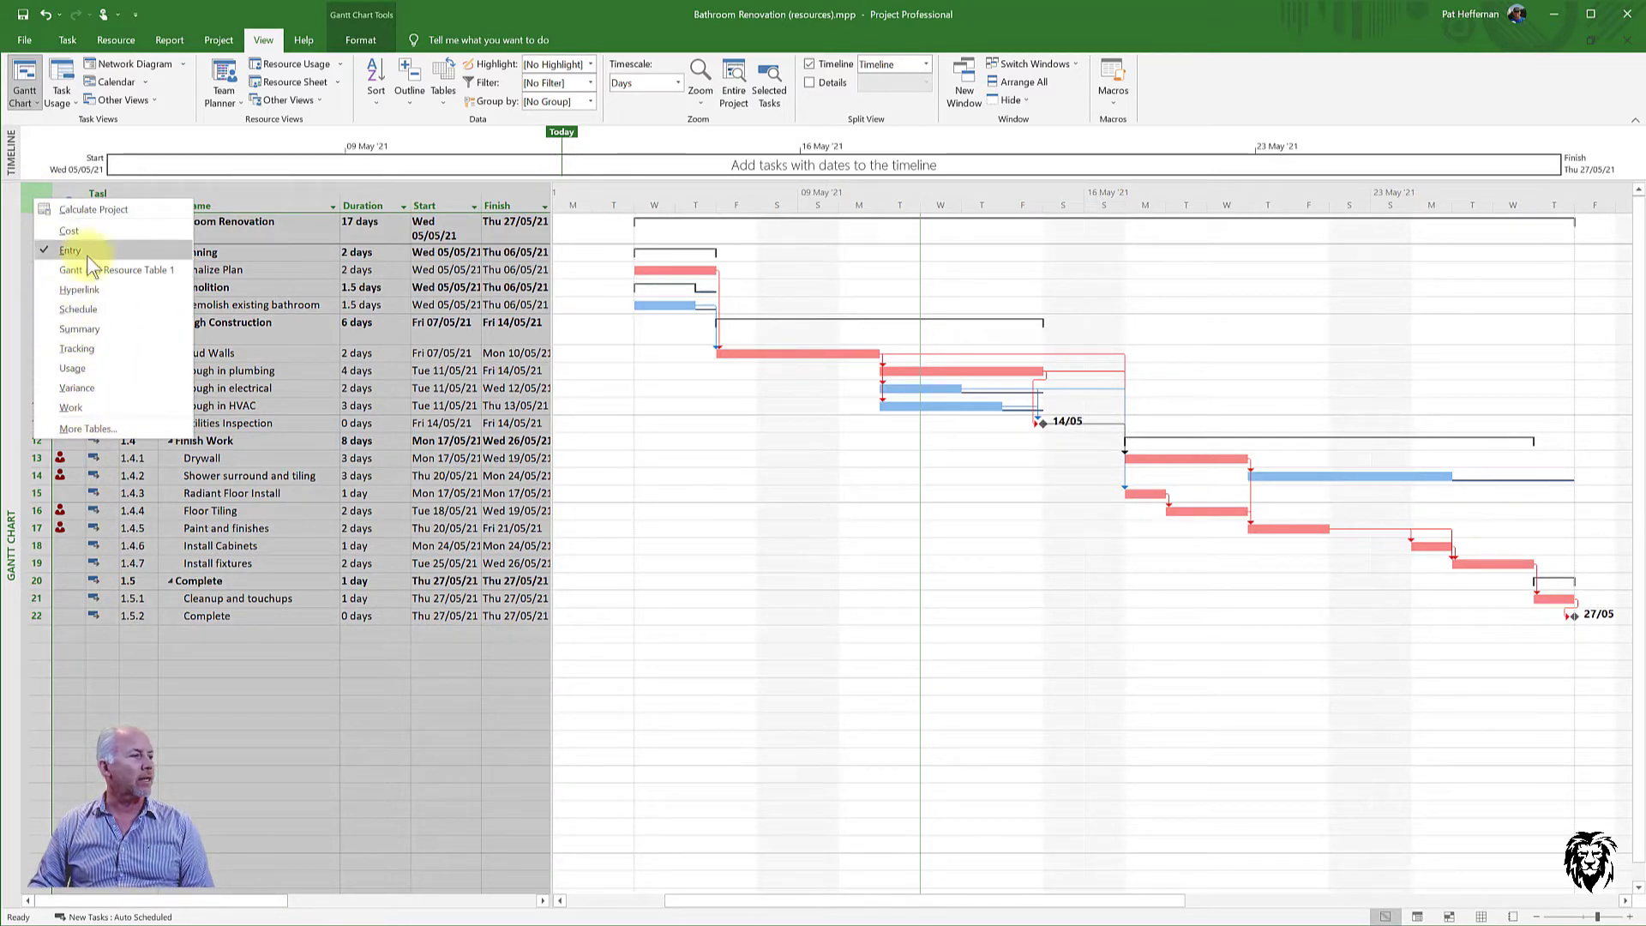
left_click(94, 230)
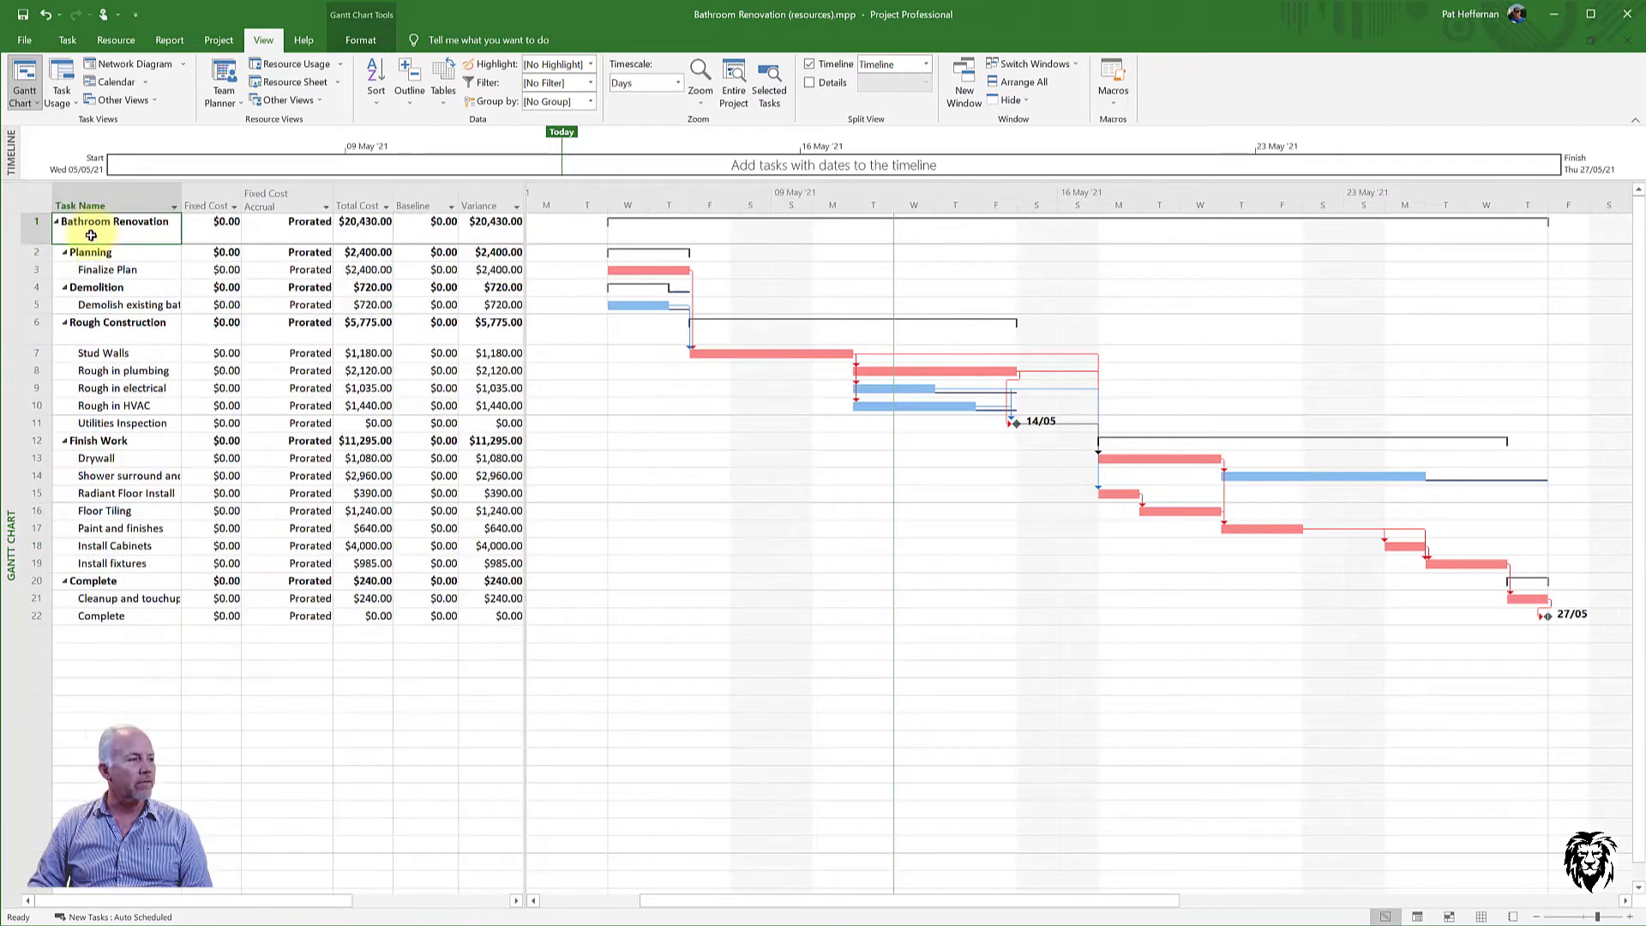
right_click(33, 193)
left_click(70, 245)
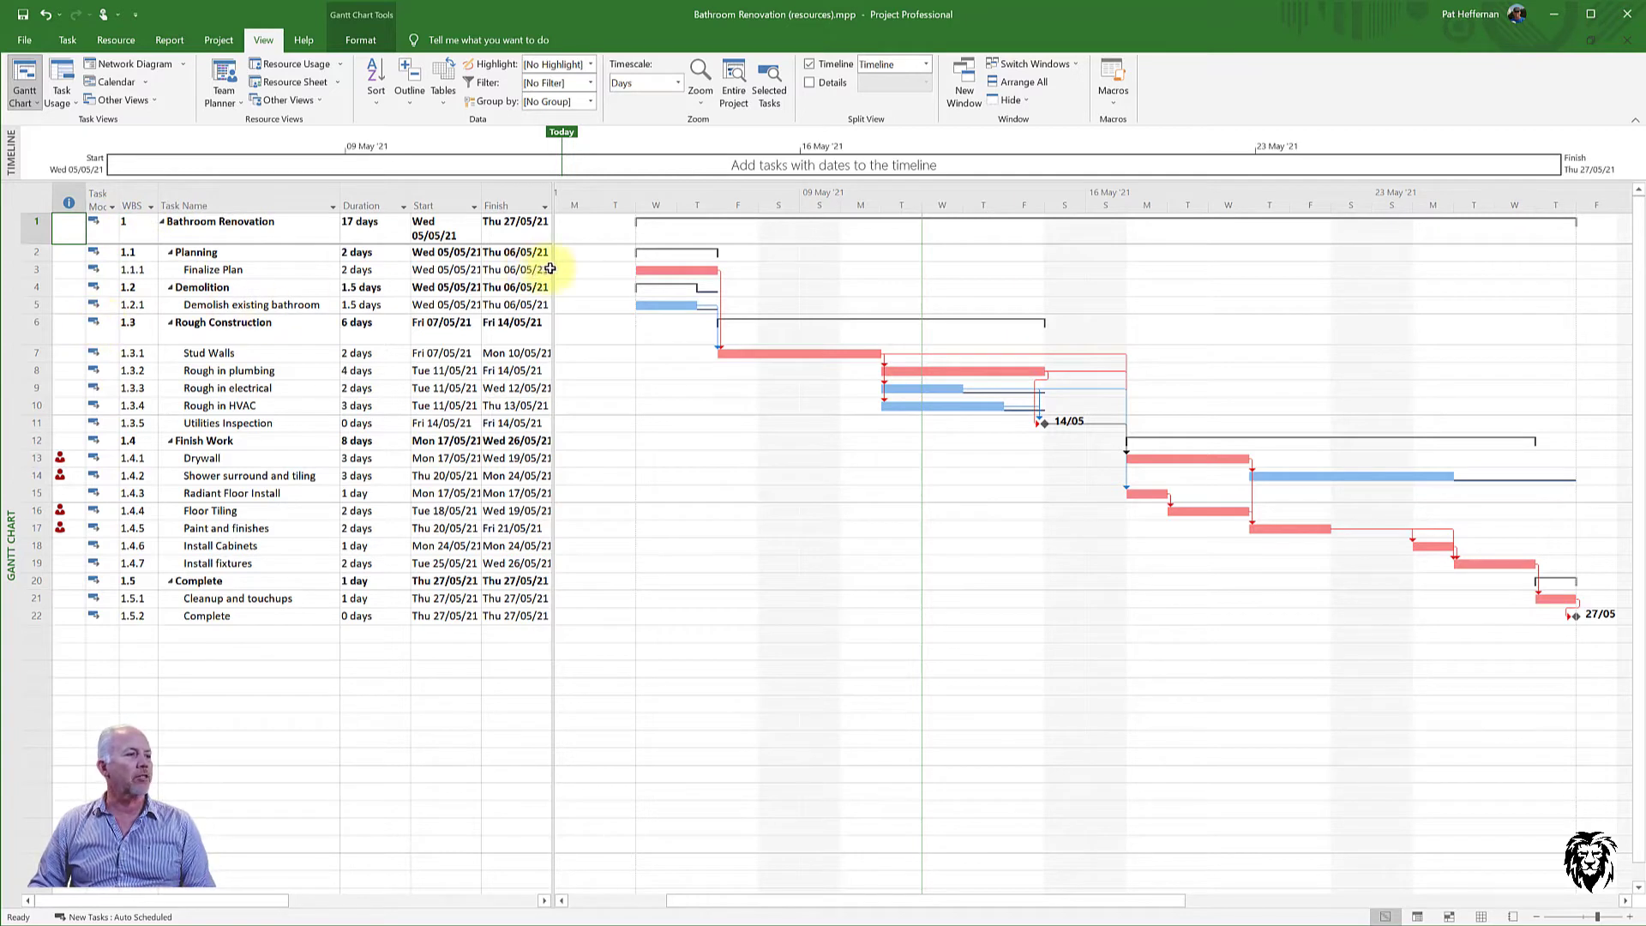
left_click_drag(554, 270, 626, 288)
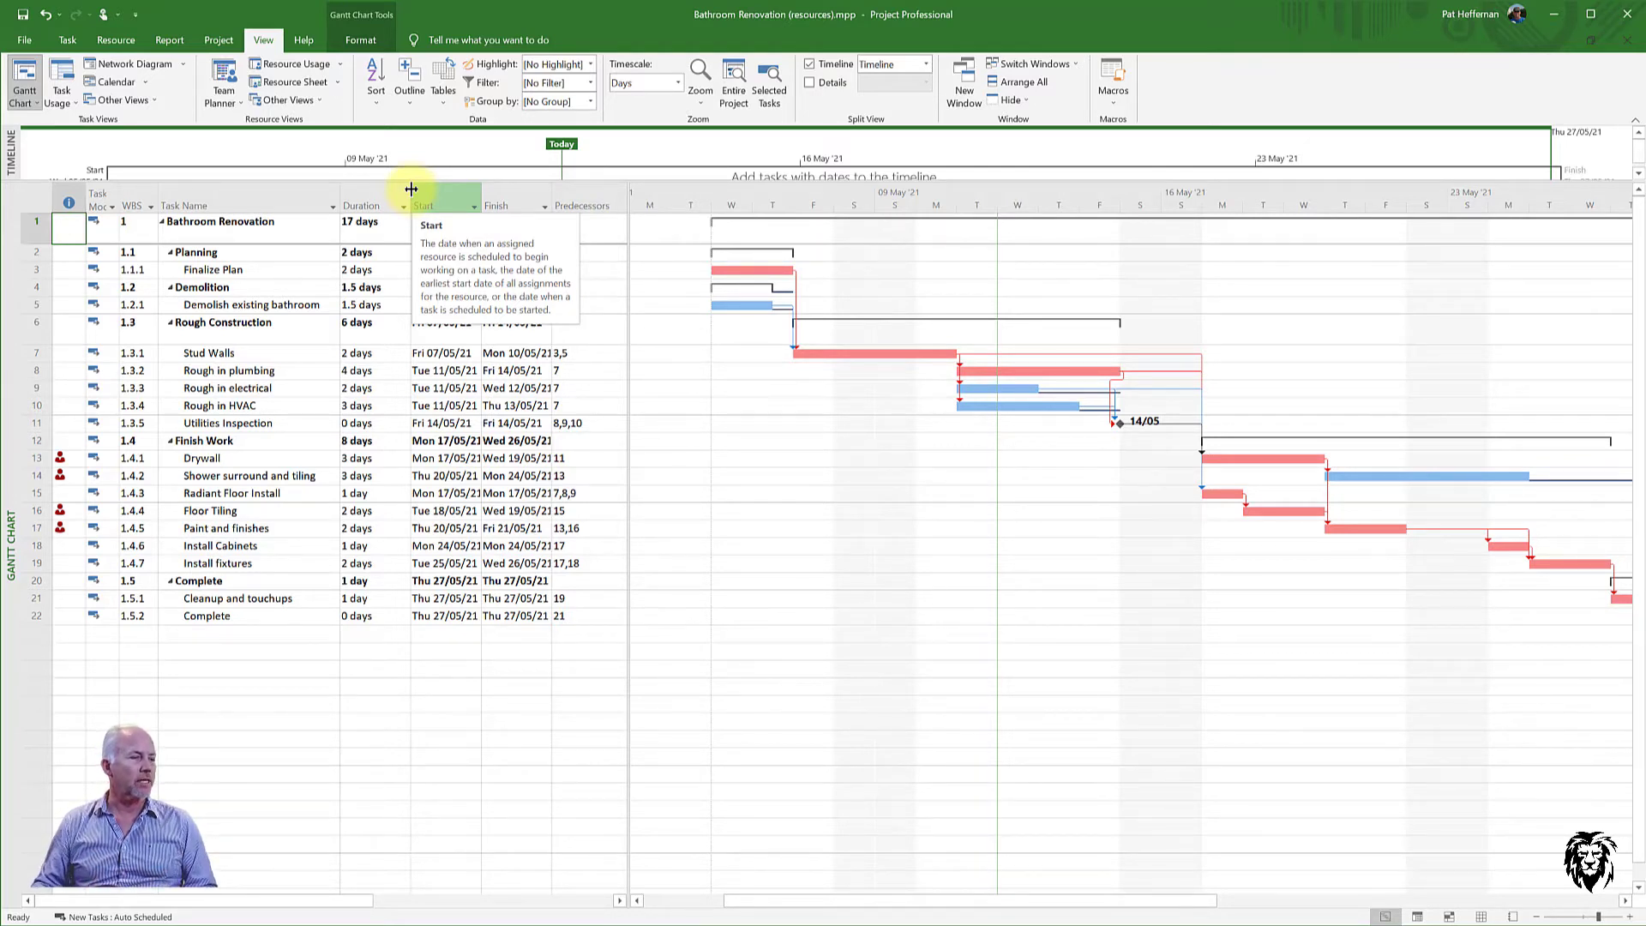
right_click(36, 201)
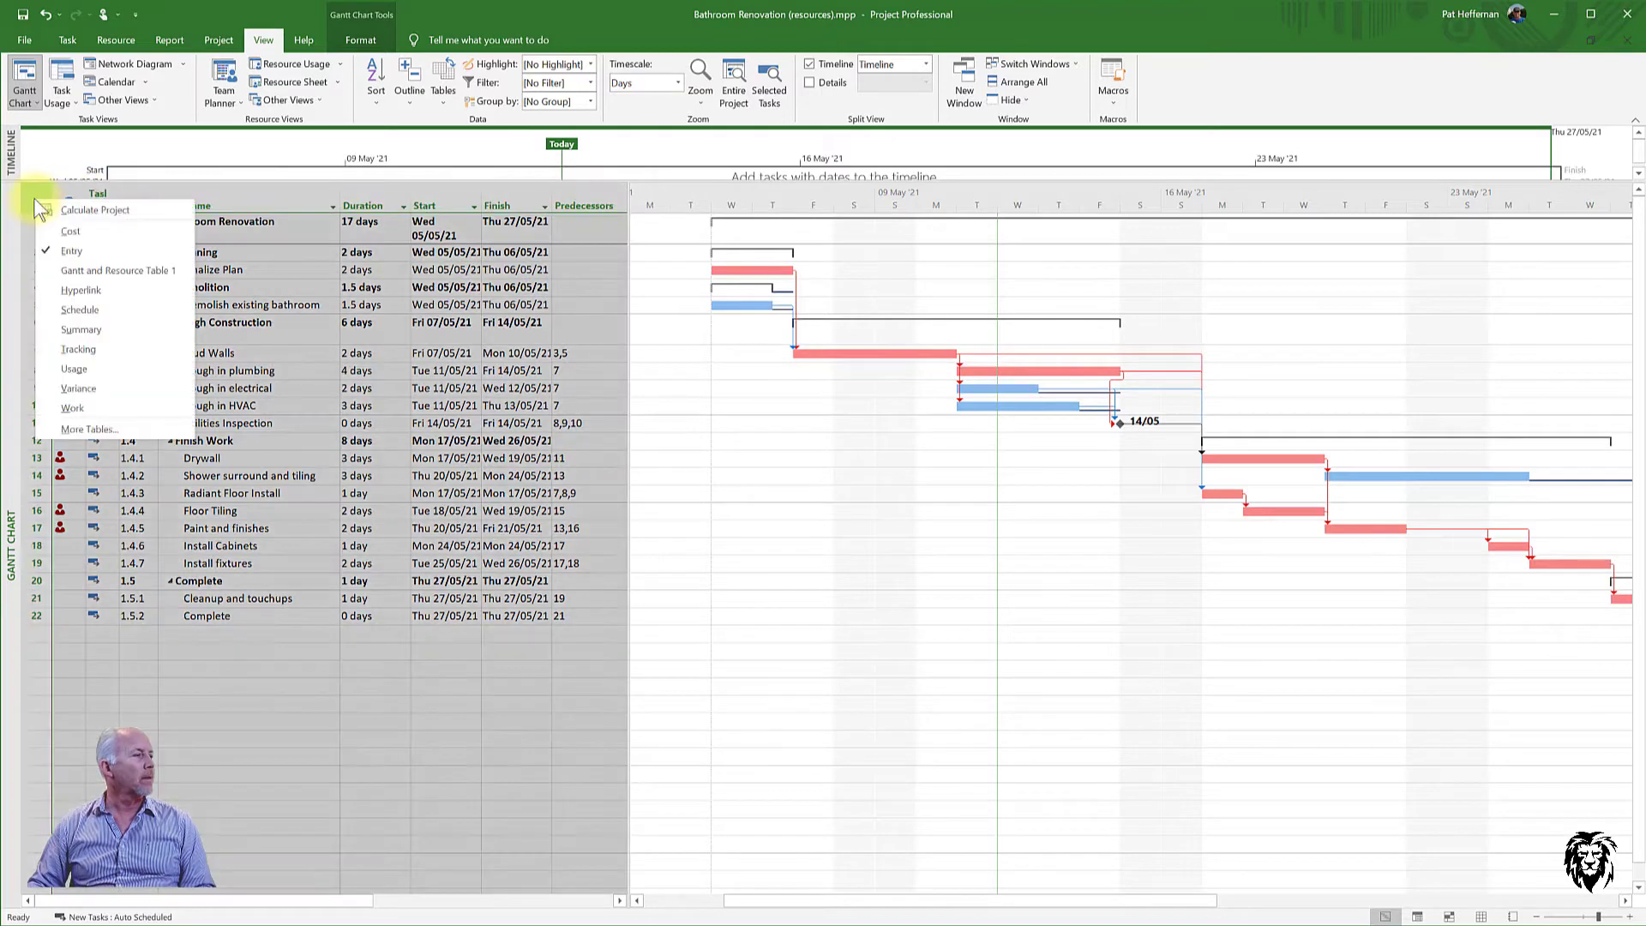
left_click(86, 384)
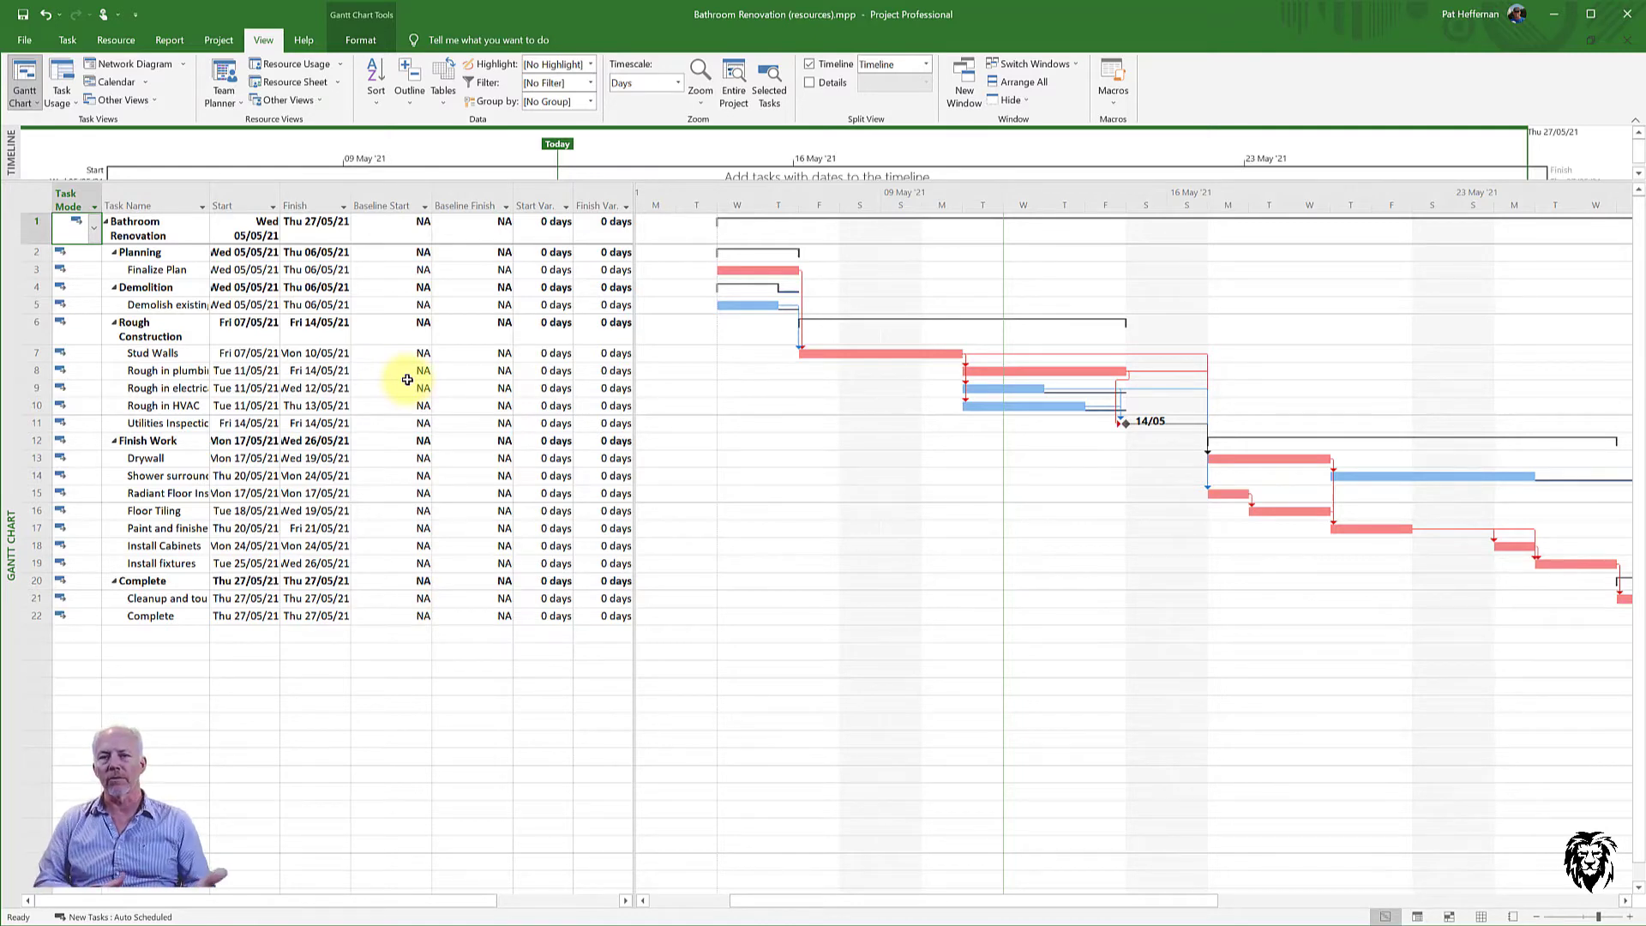
right_click(30, 201)
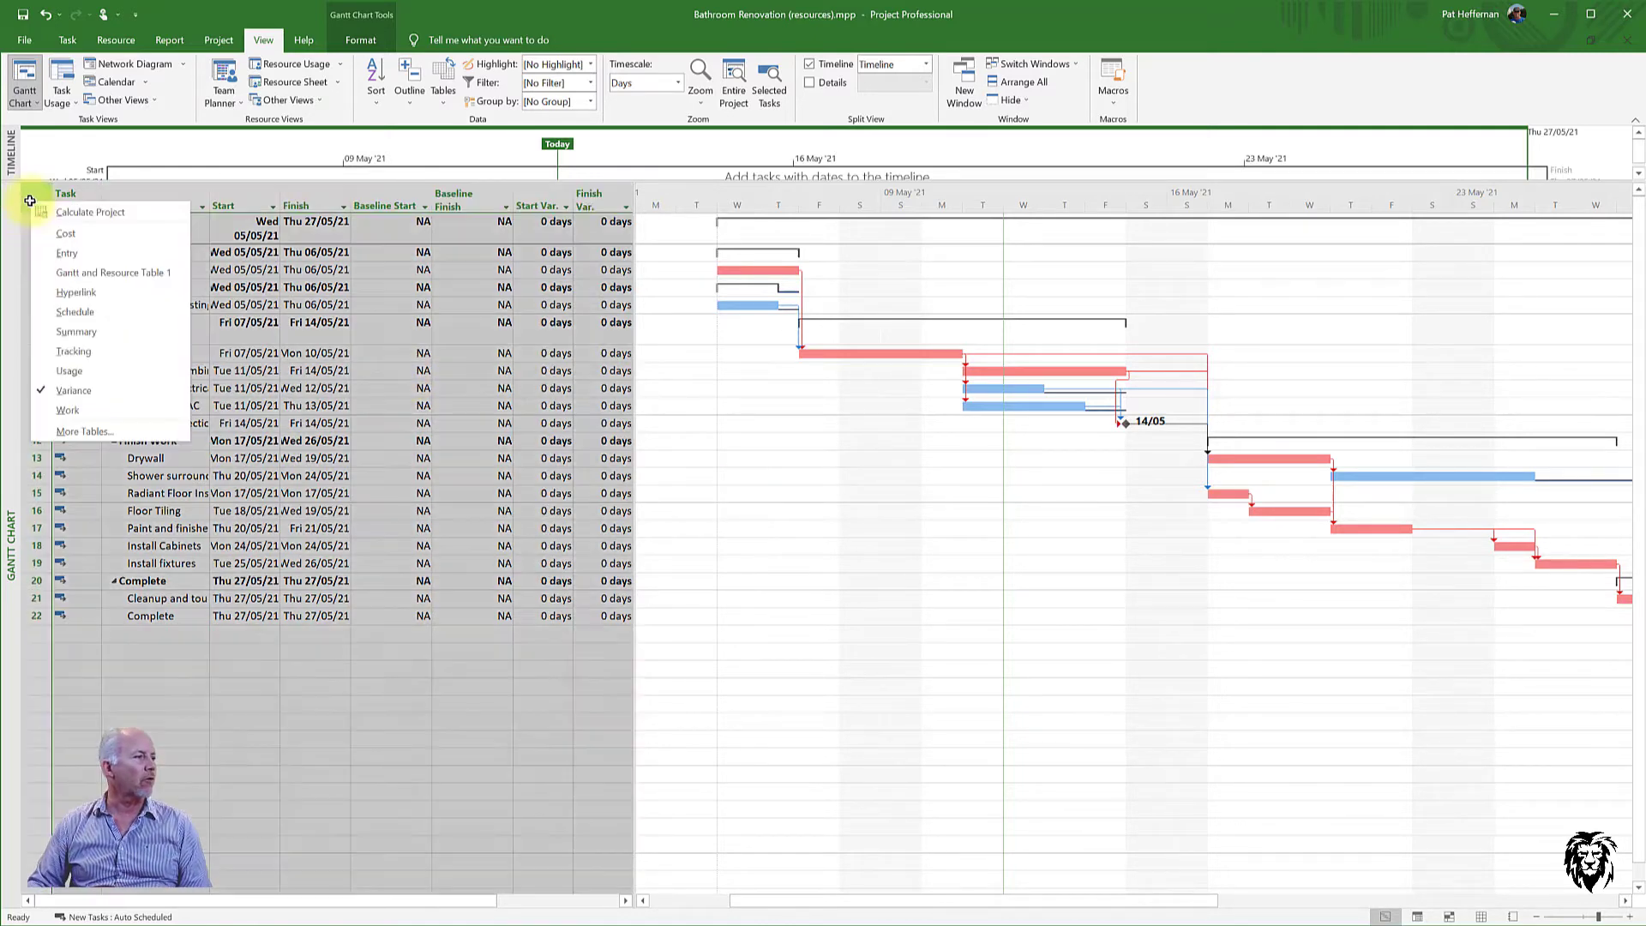
left_click(64, 254)
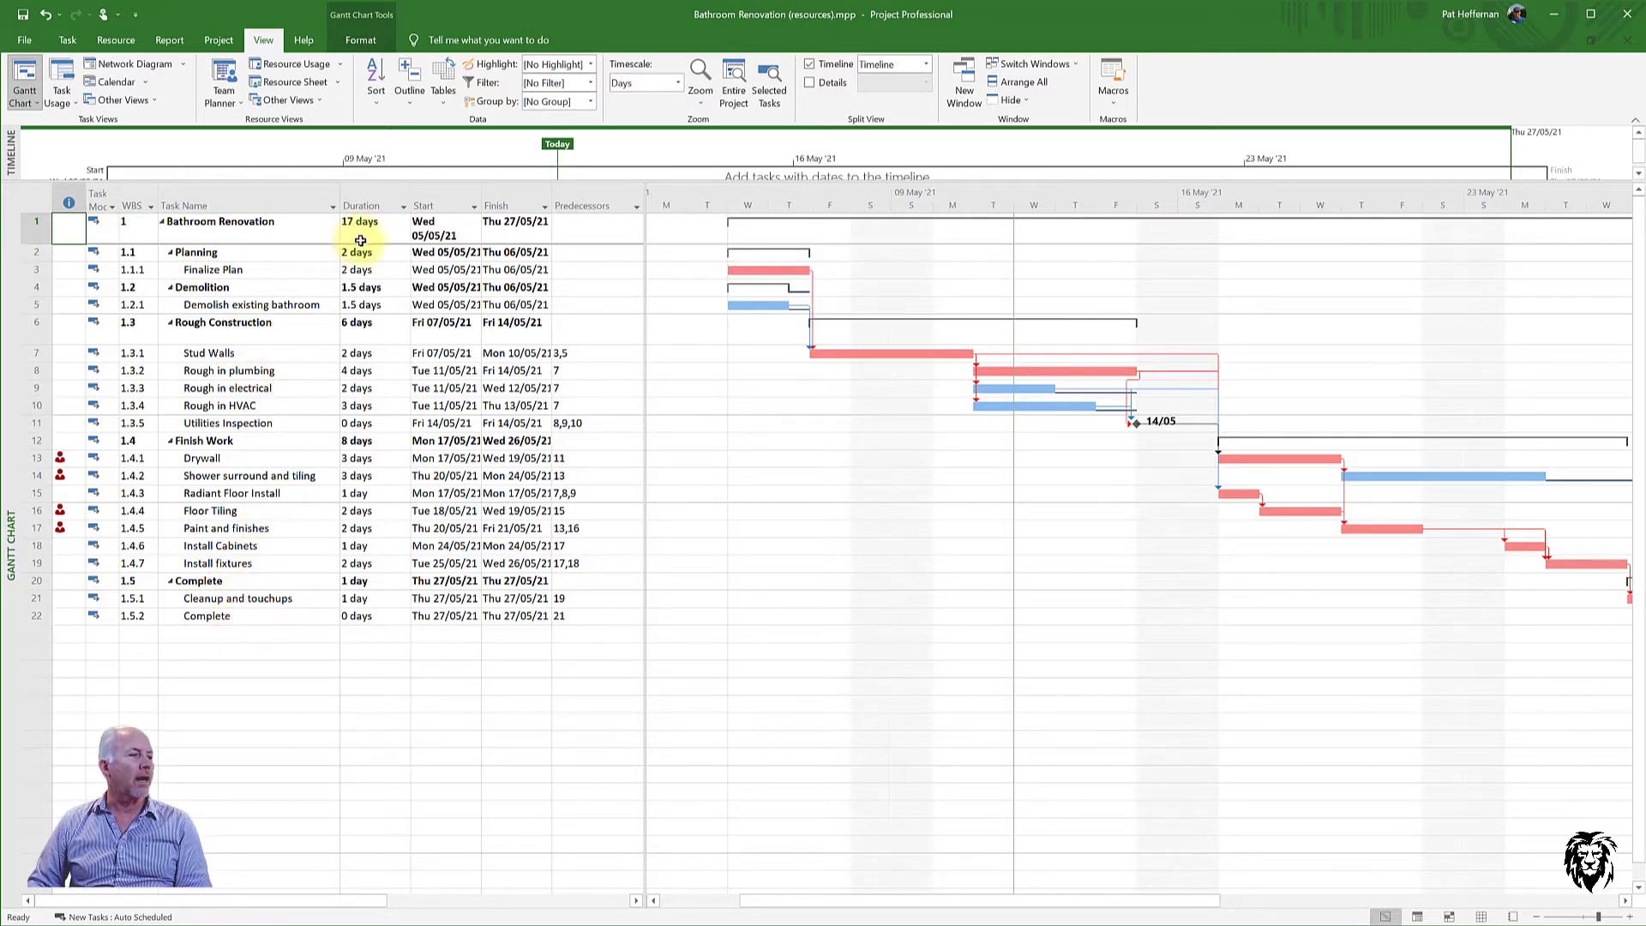
left_click(367, 616)
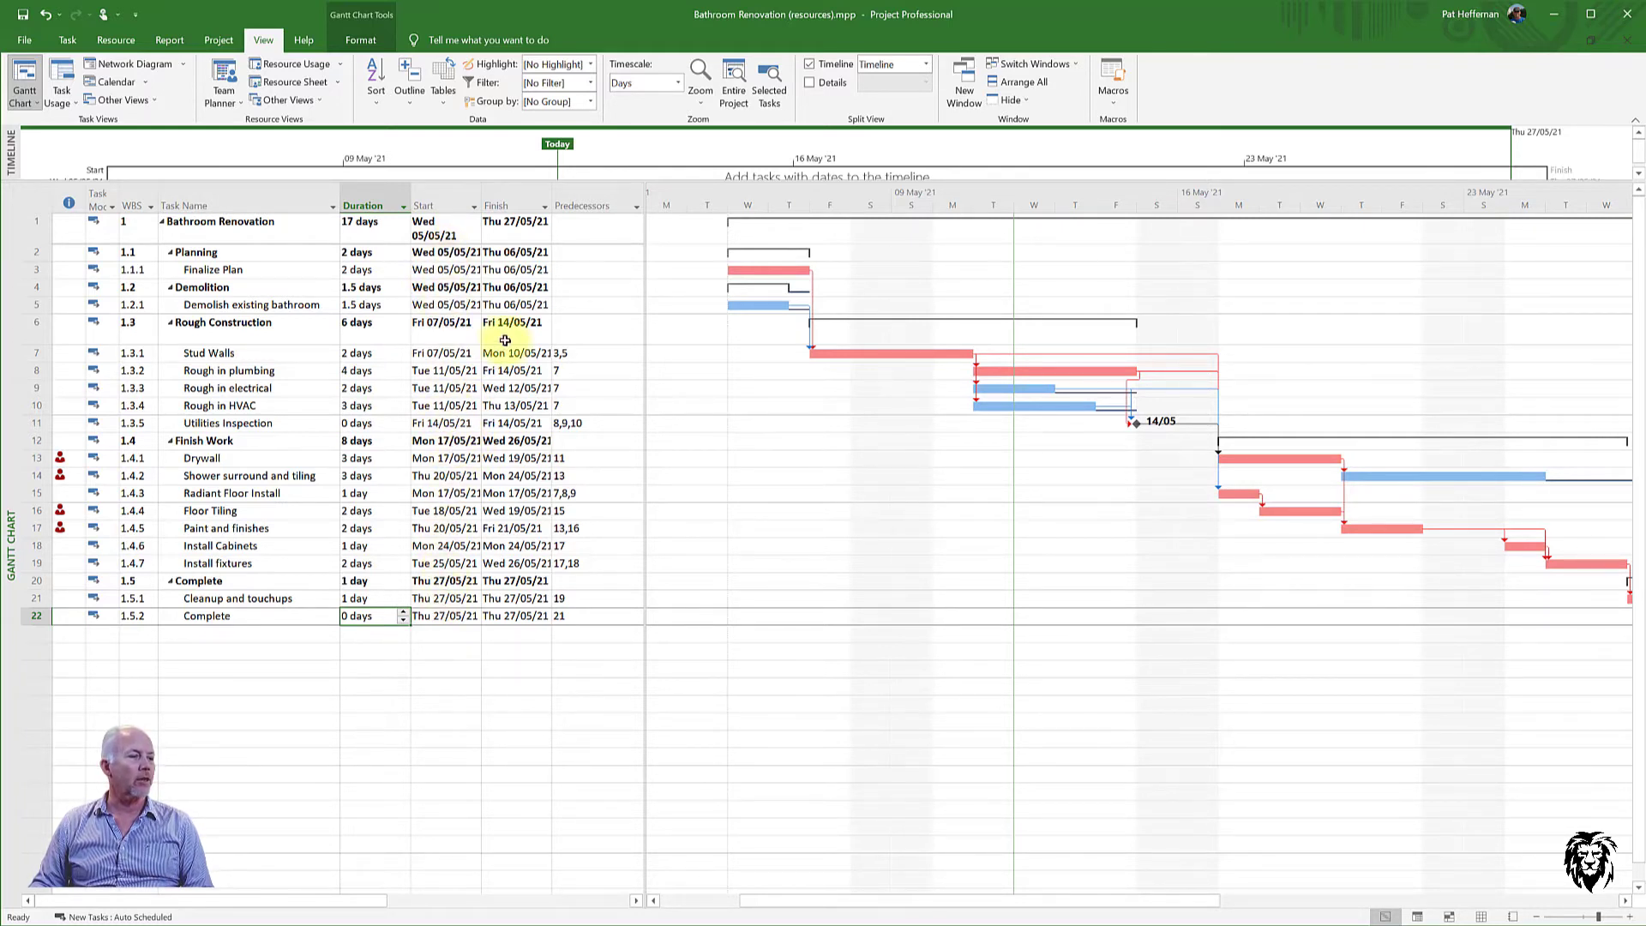
left_click(592, 186)
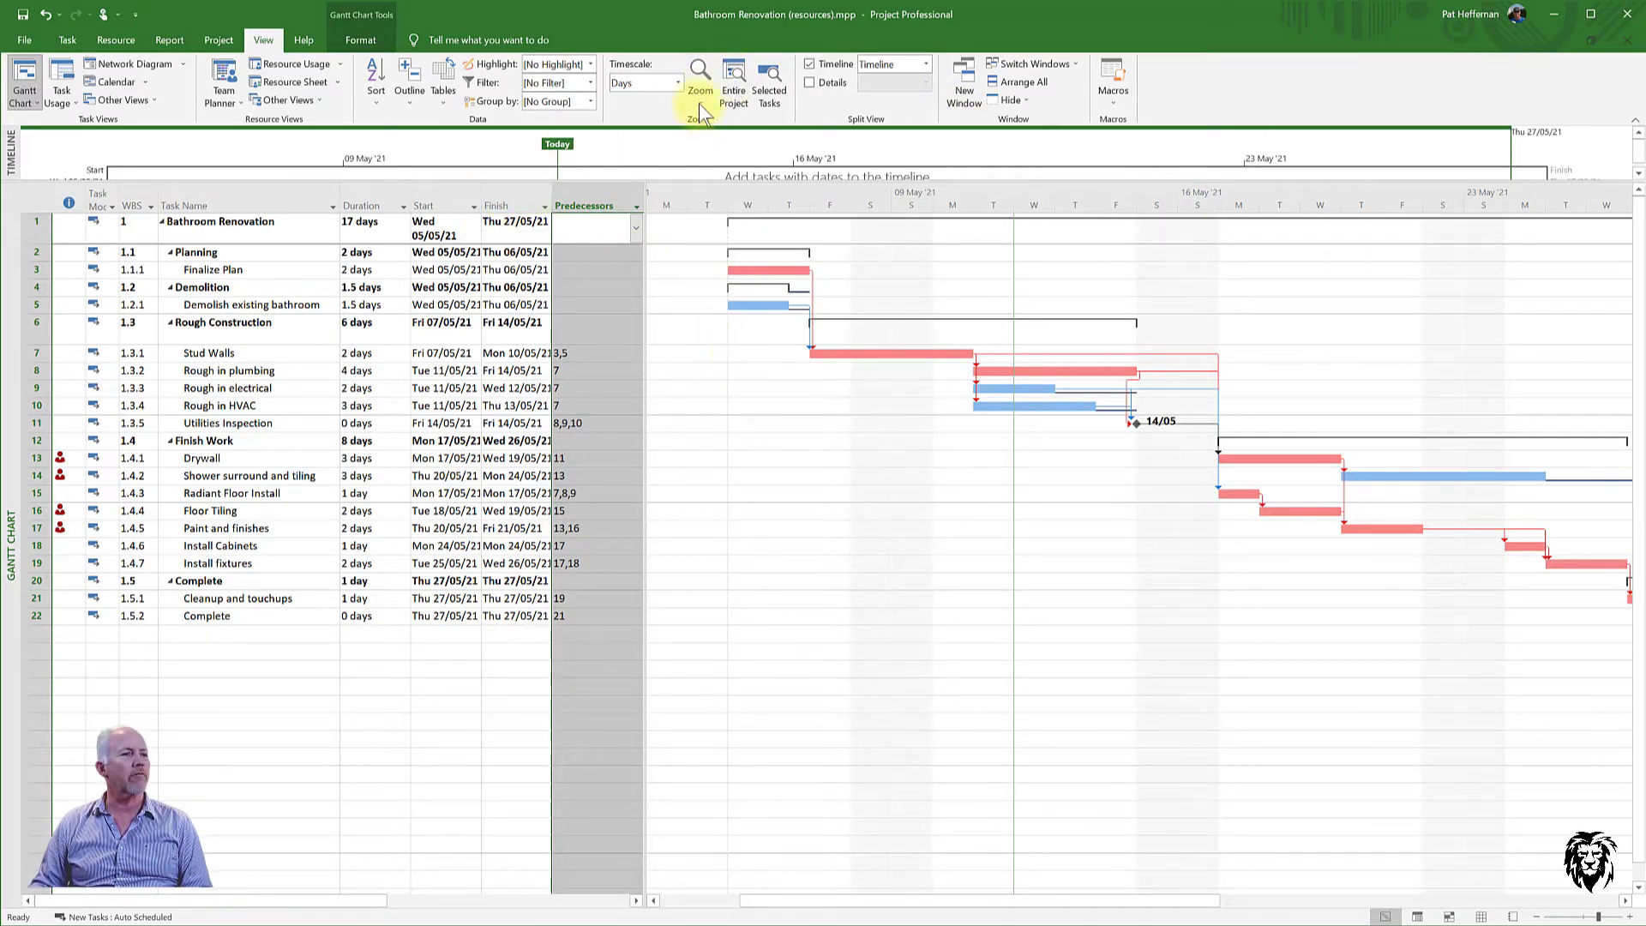
- Apply the Entire Project zoom so the chart spans through the 27/05 finish milestone
left_click(736, 84)
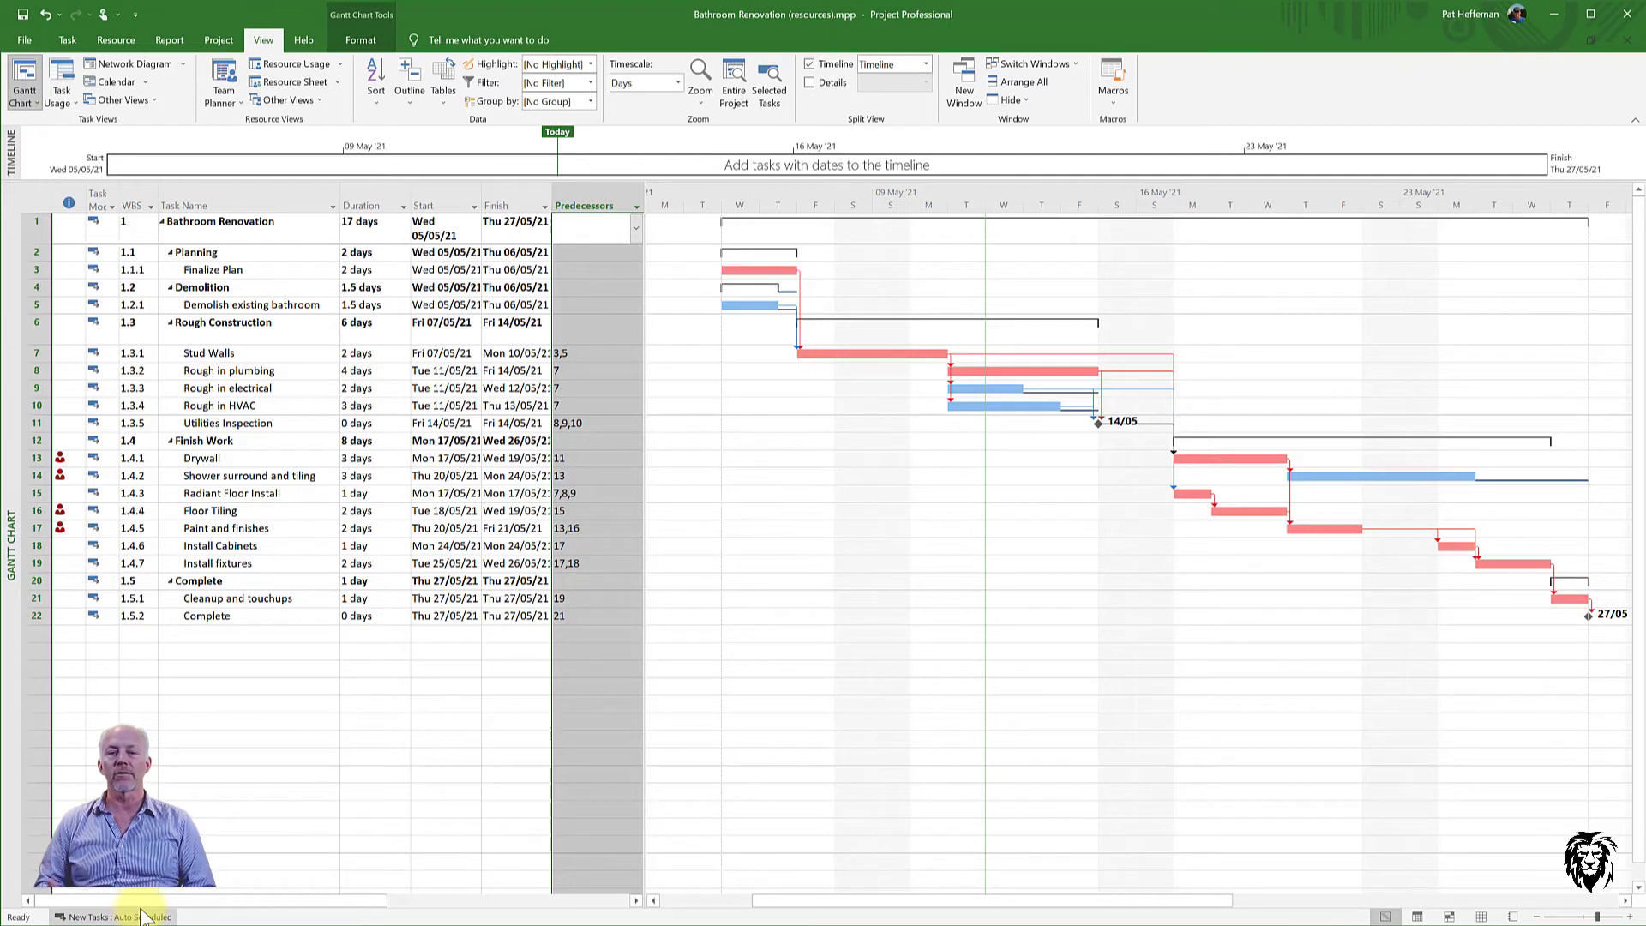
left_click(204, 847)
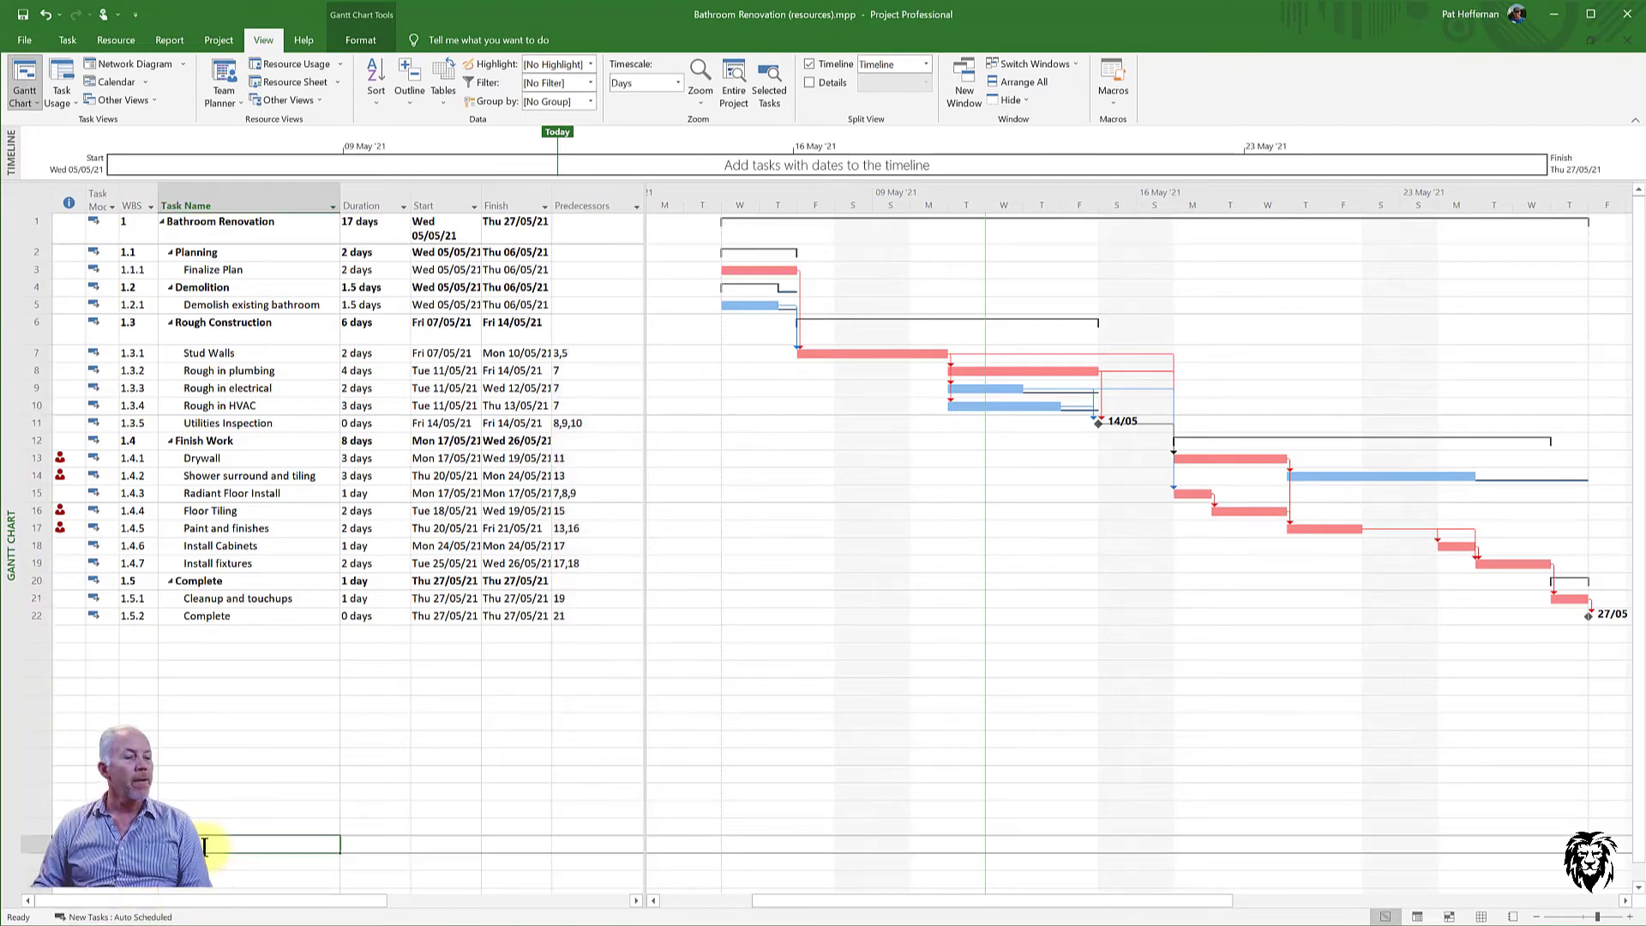
left_click(356, 809)
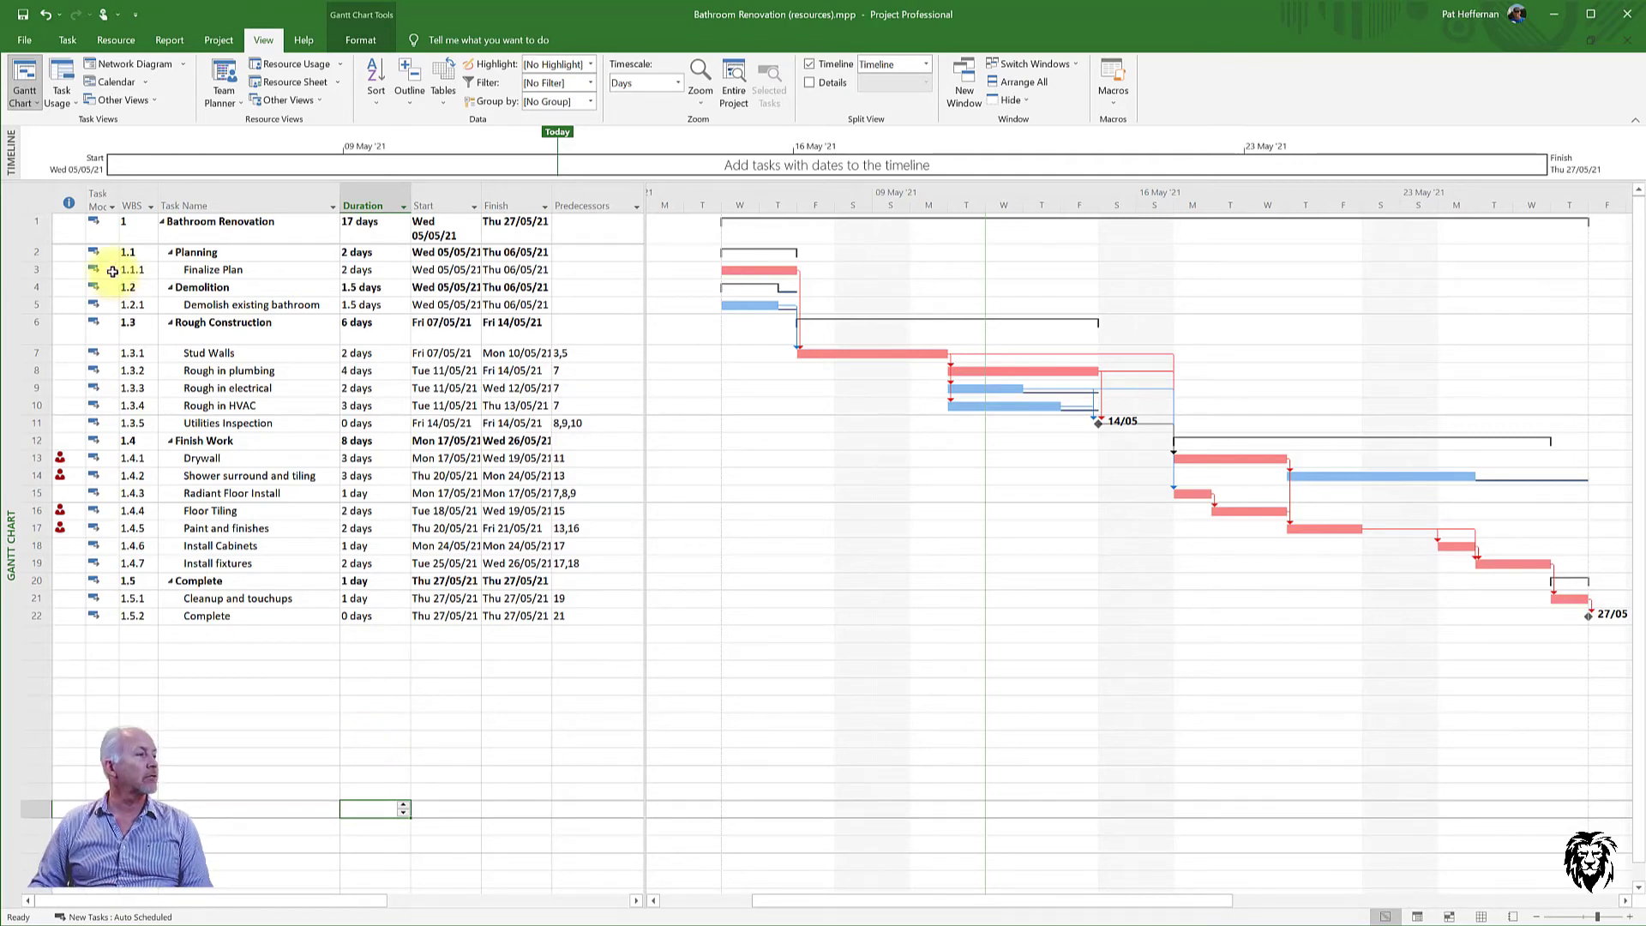
right_click(15, 351)
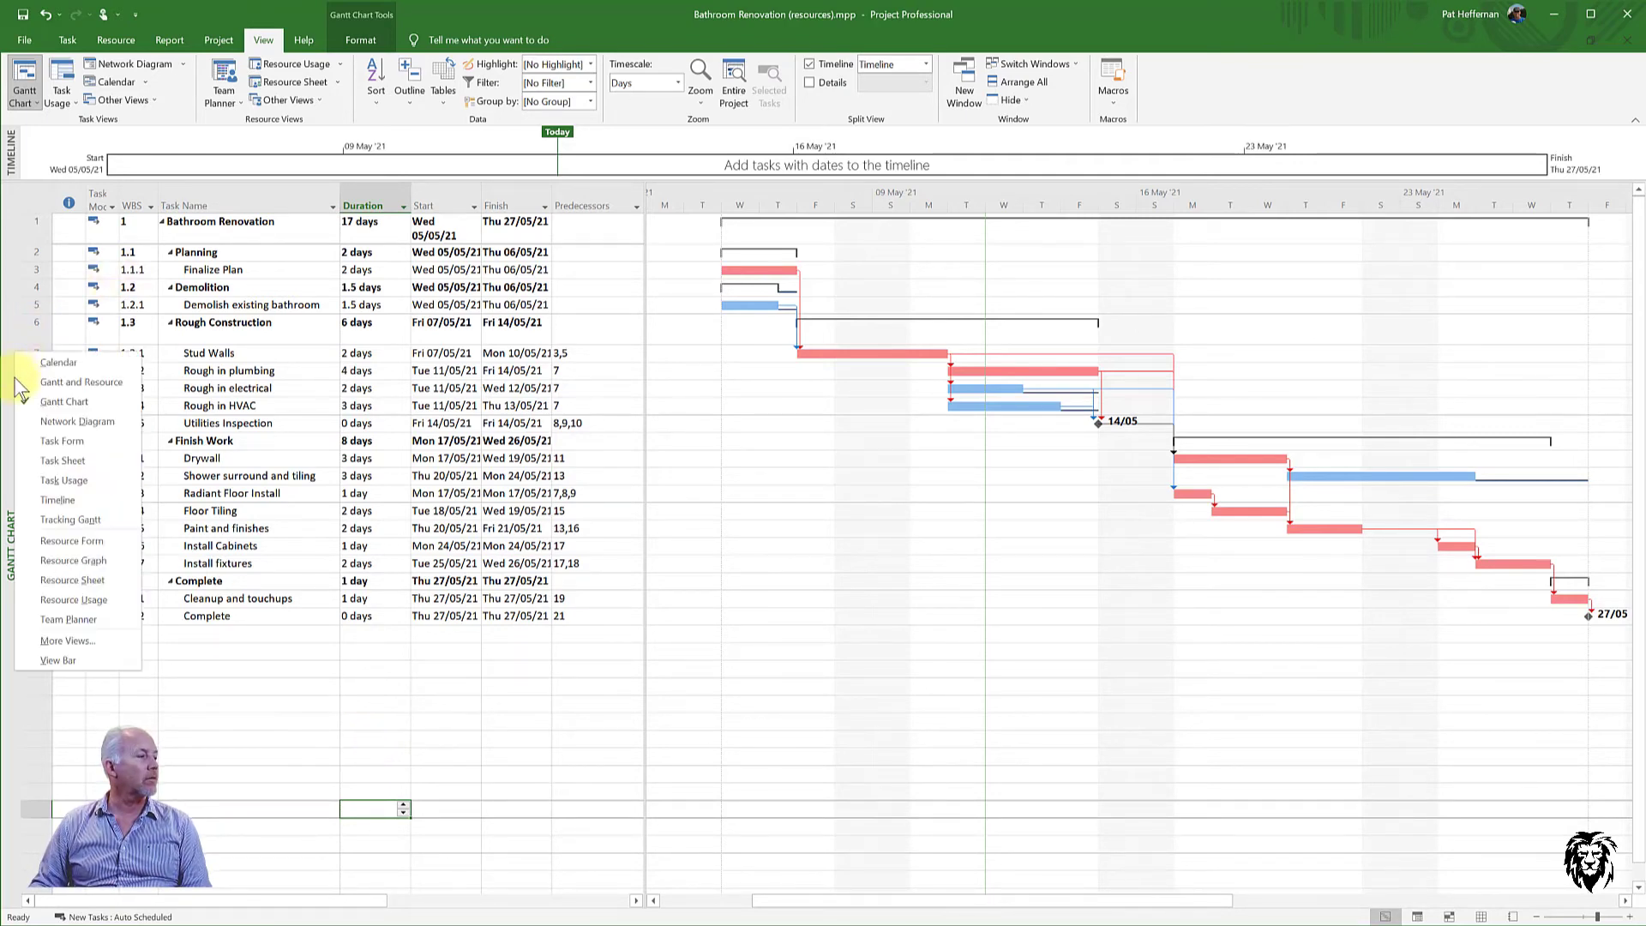
left_click(45, 416)
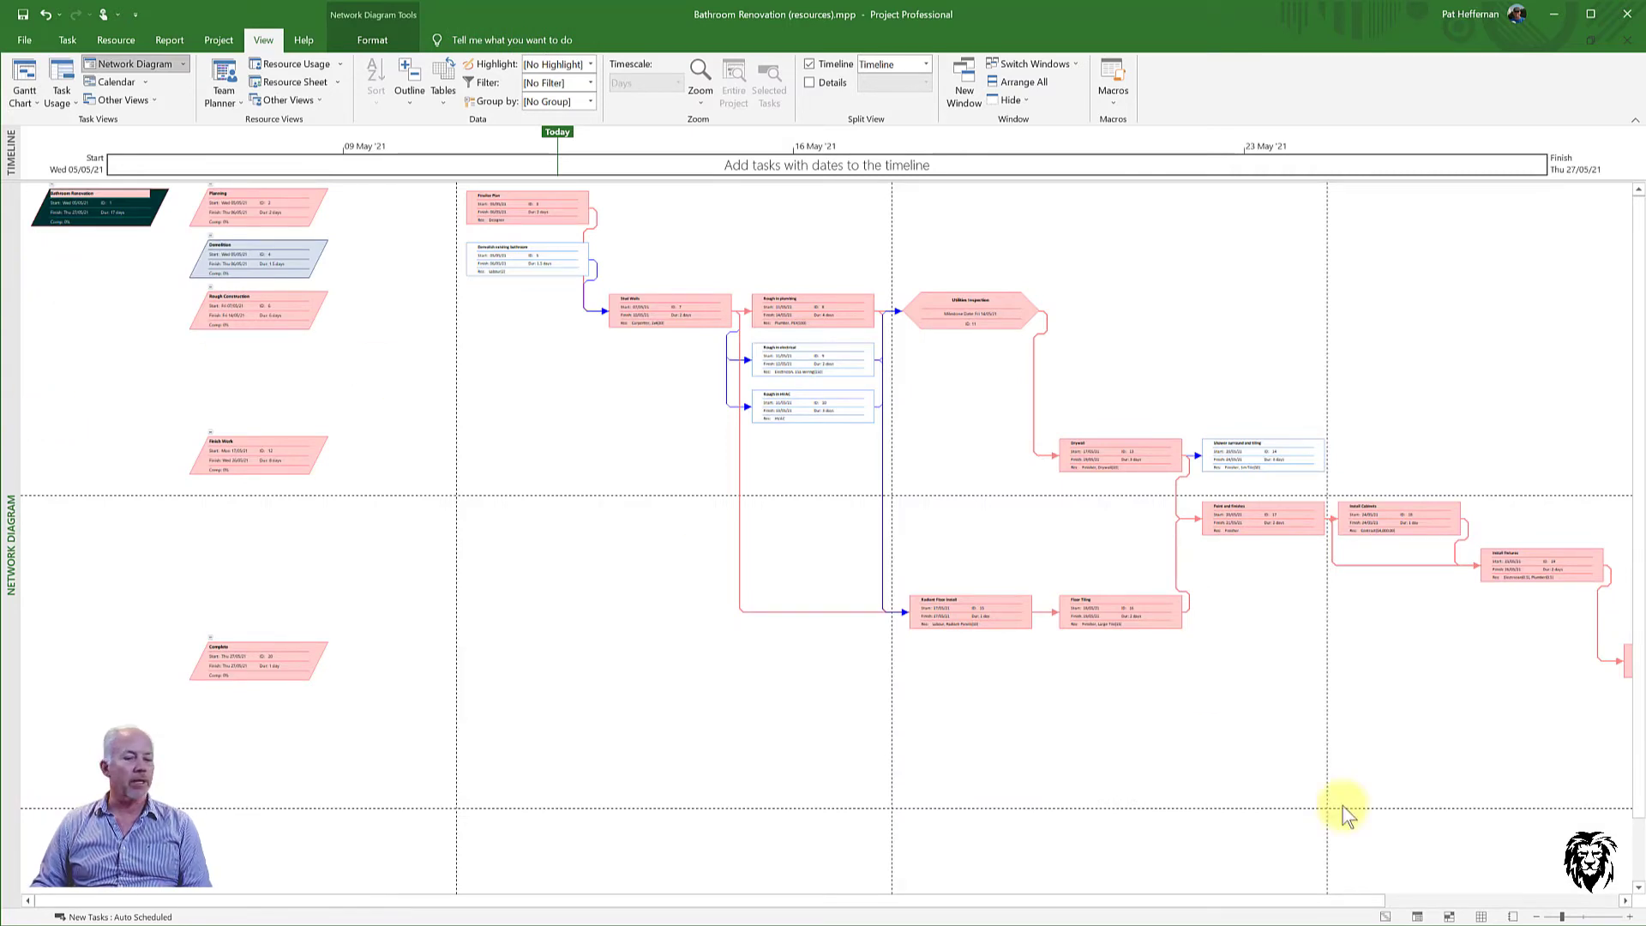
left_click_drag(1562, 917, 1573, 917)
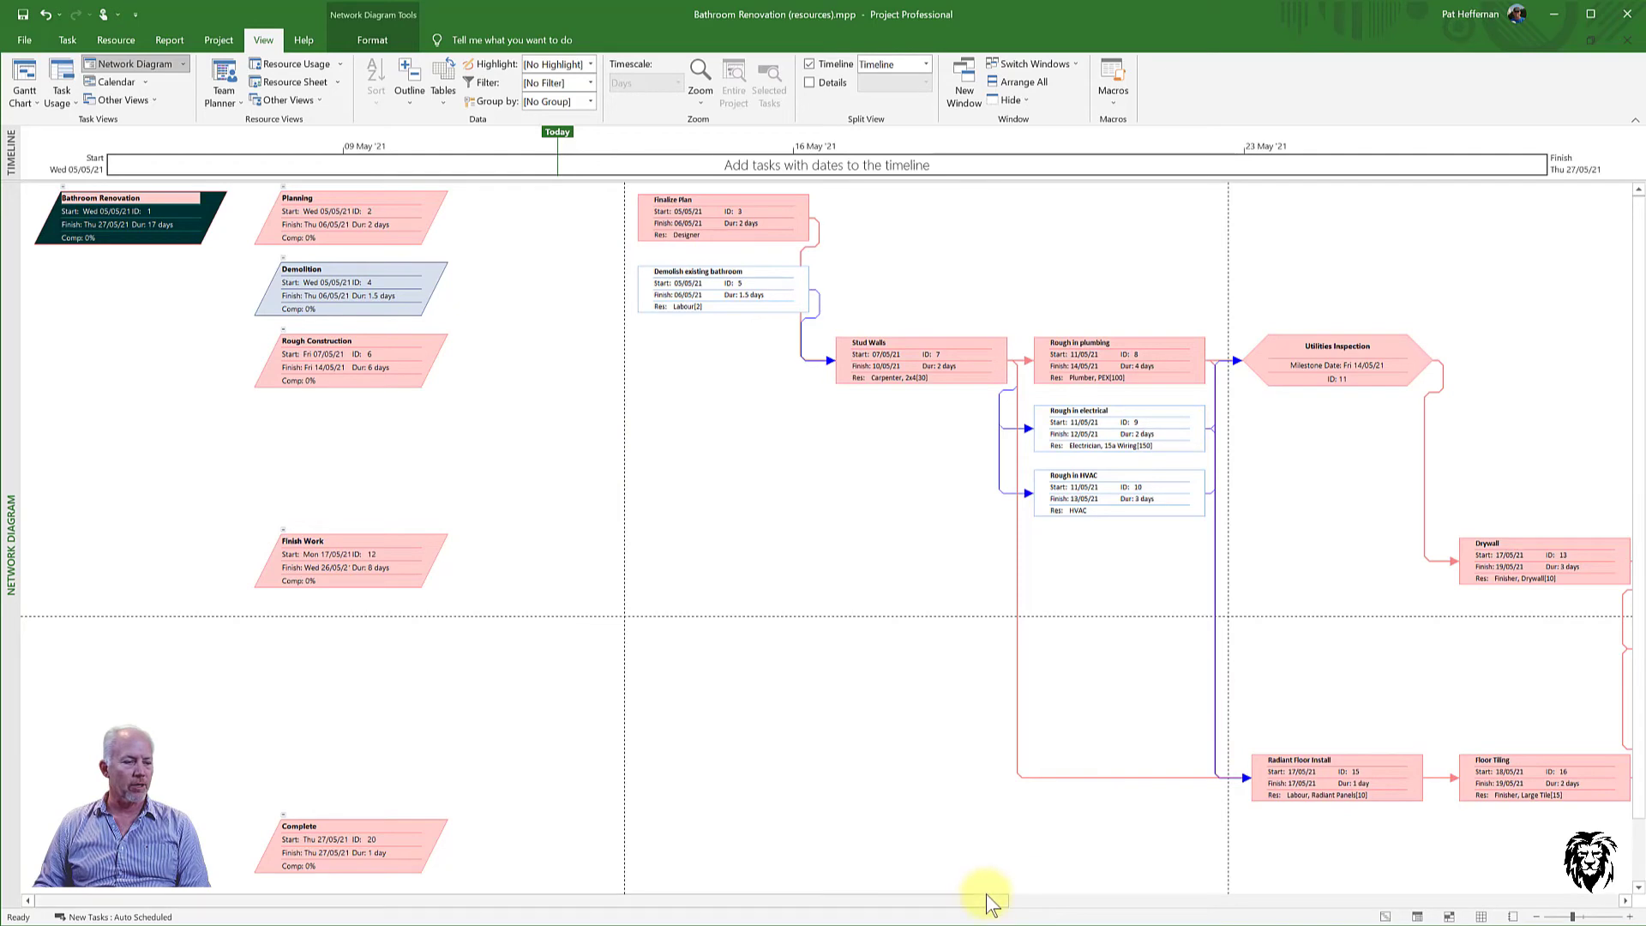
left_click_drag(986, 893, 625, 794)
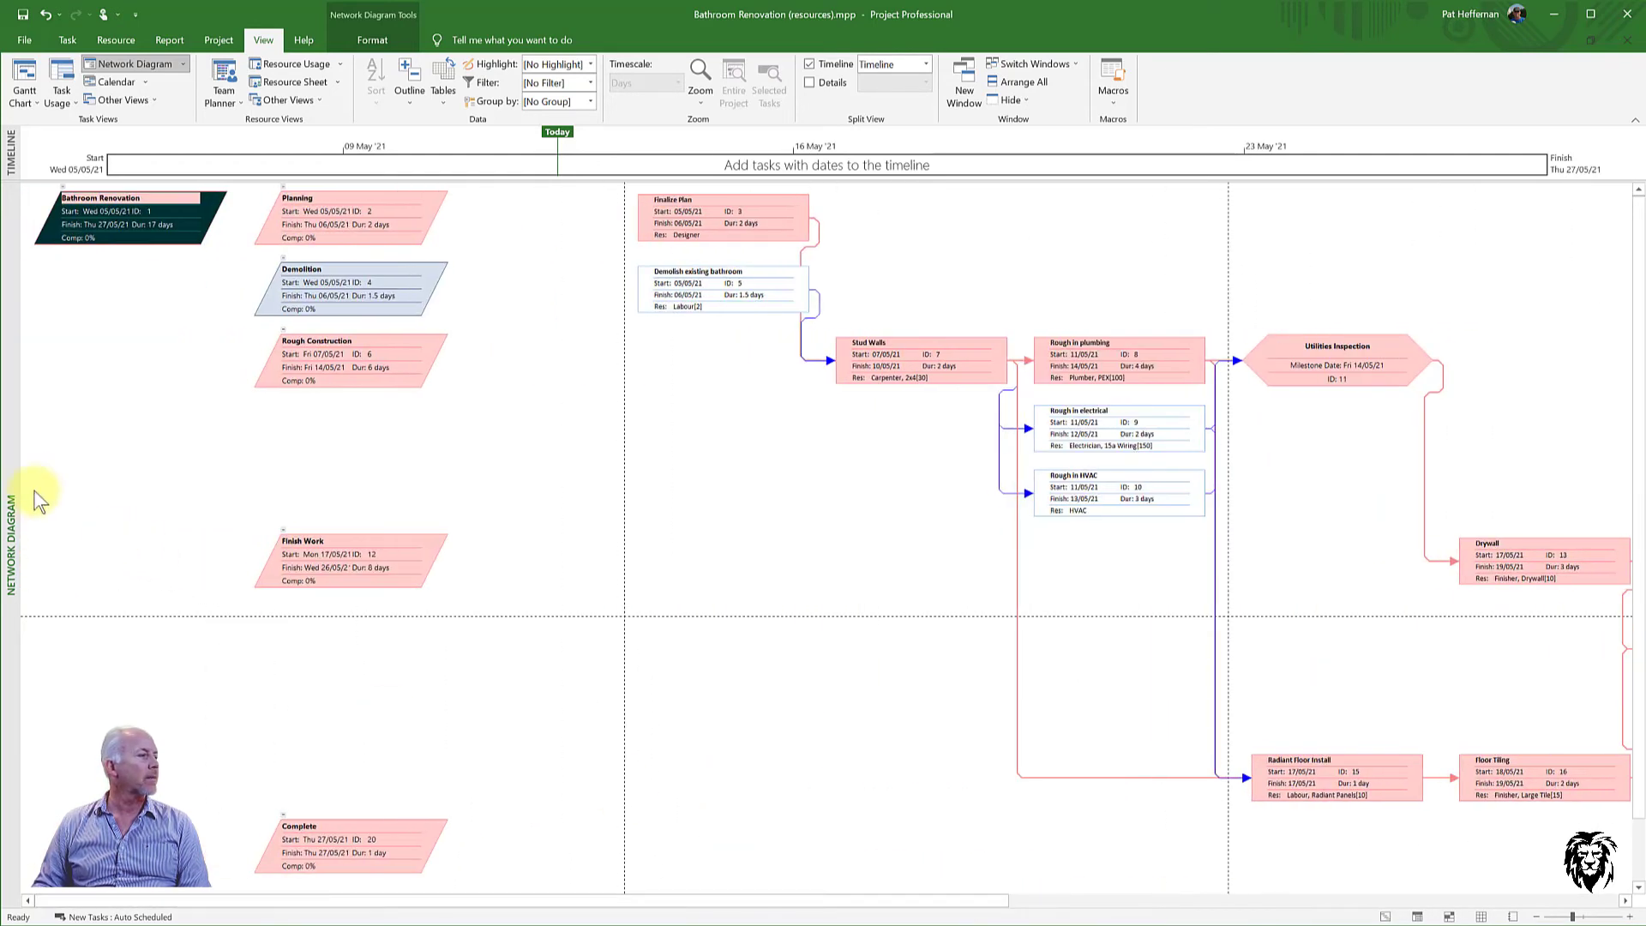
right_click(12, 436)
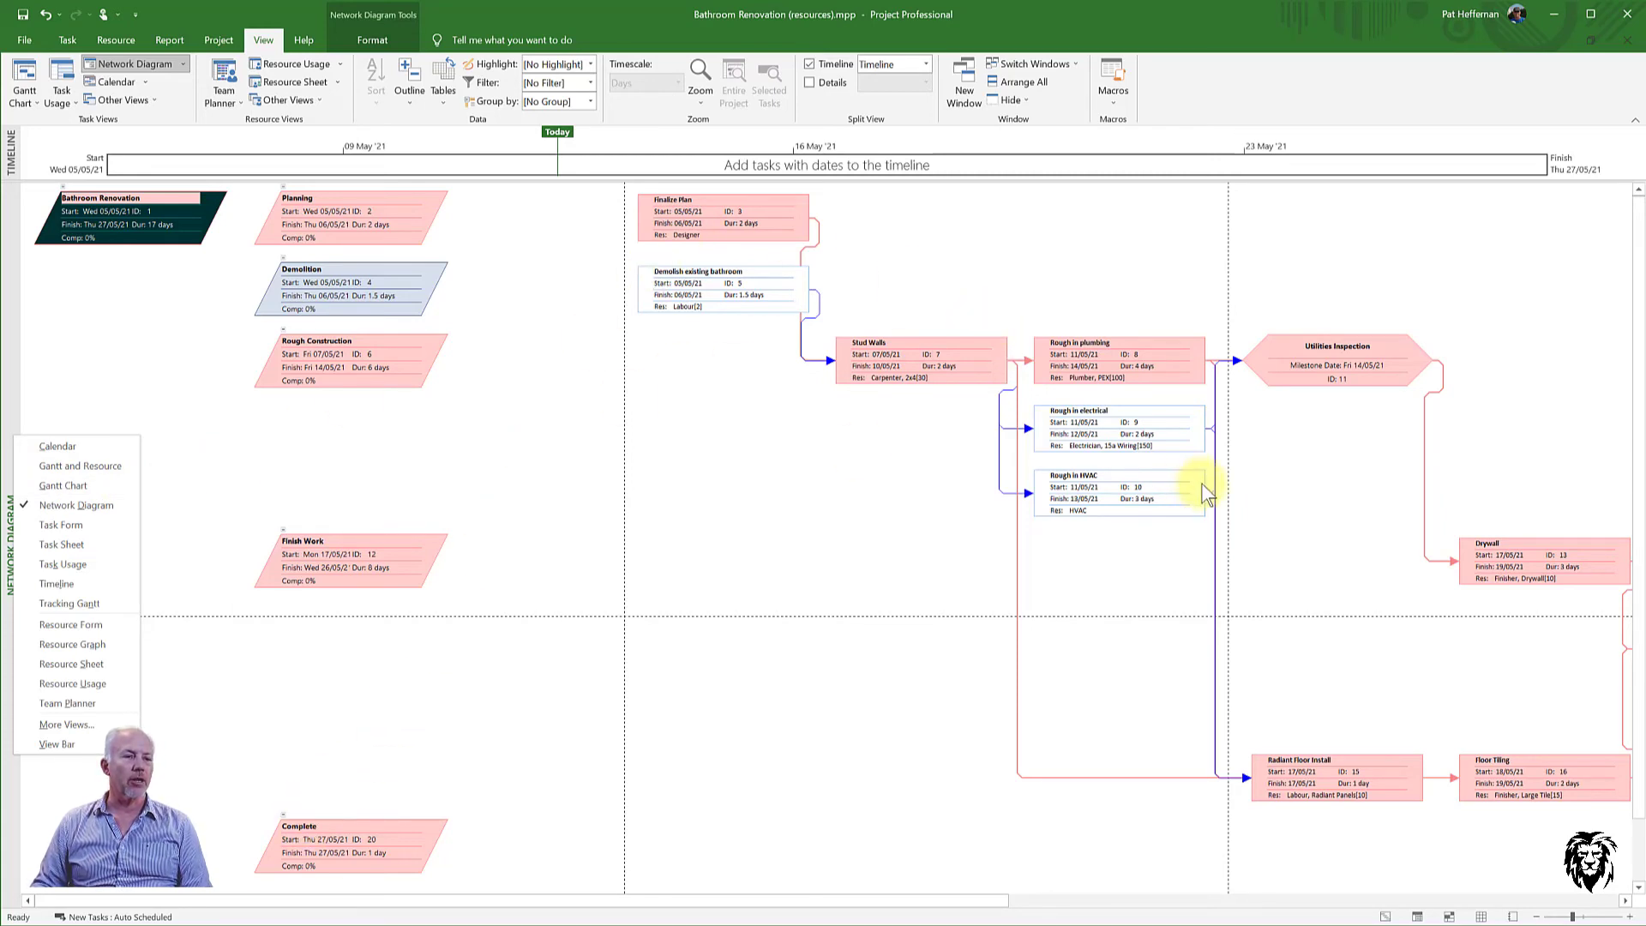
mouse_move(1196, 489)
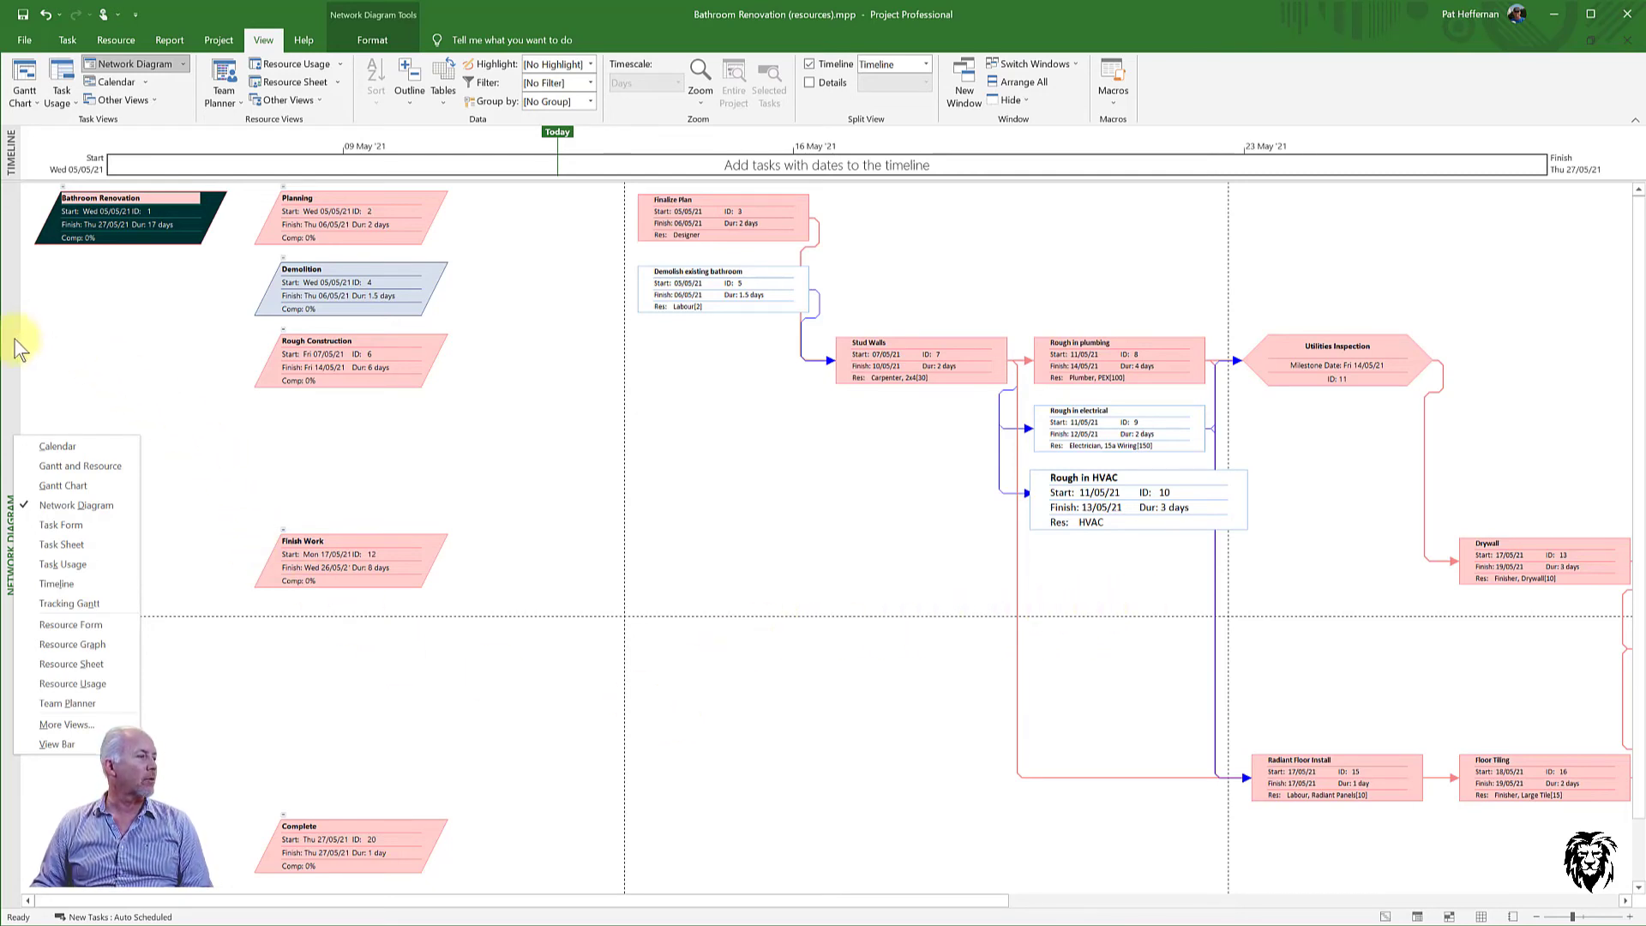
left_click(34, 485)
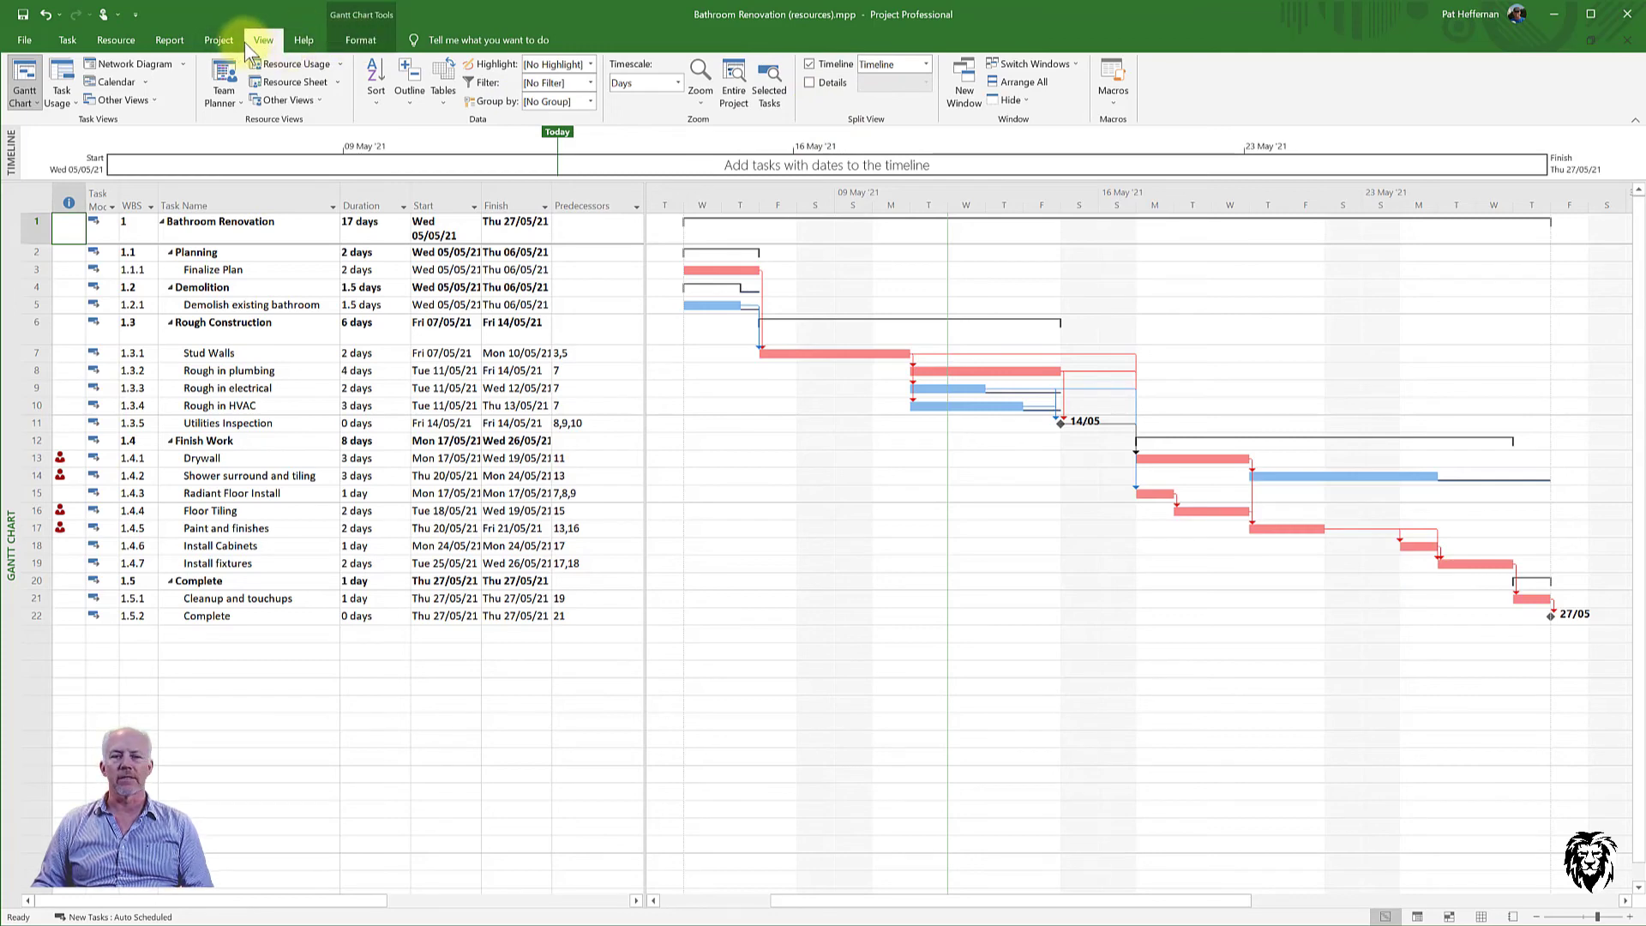
left_click(26, 39)
left_click(26, 47)
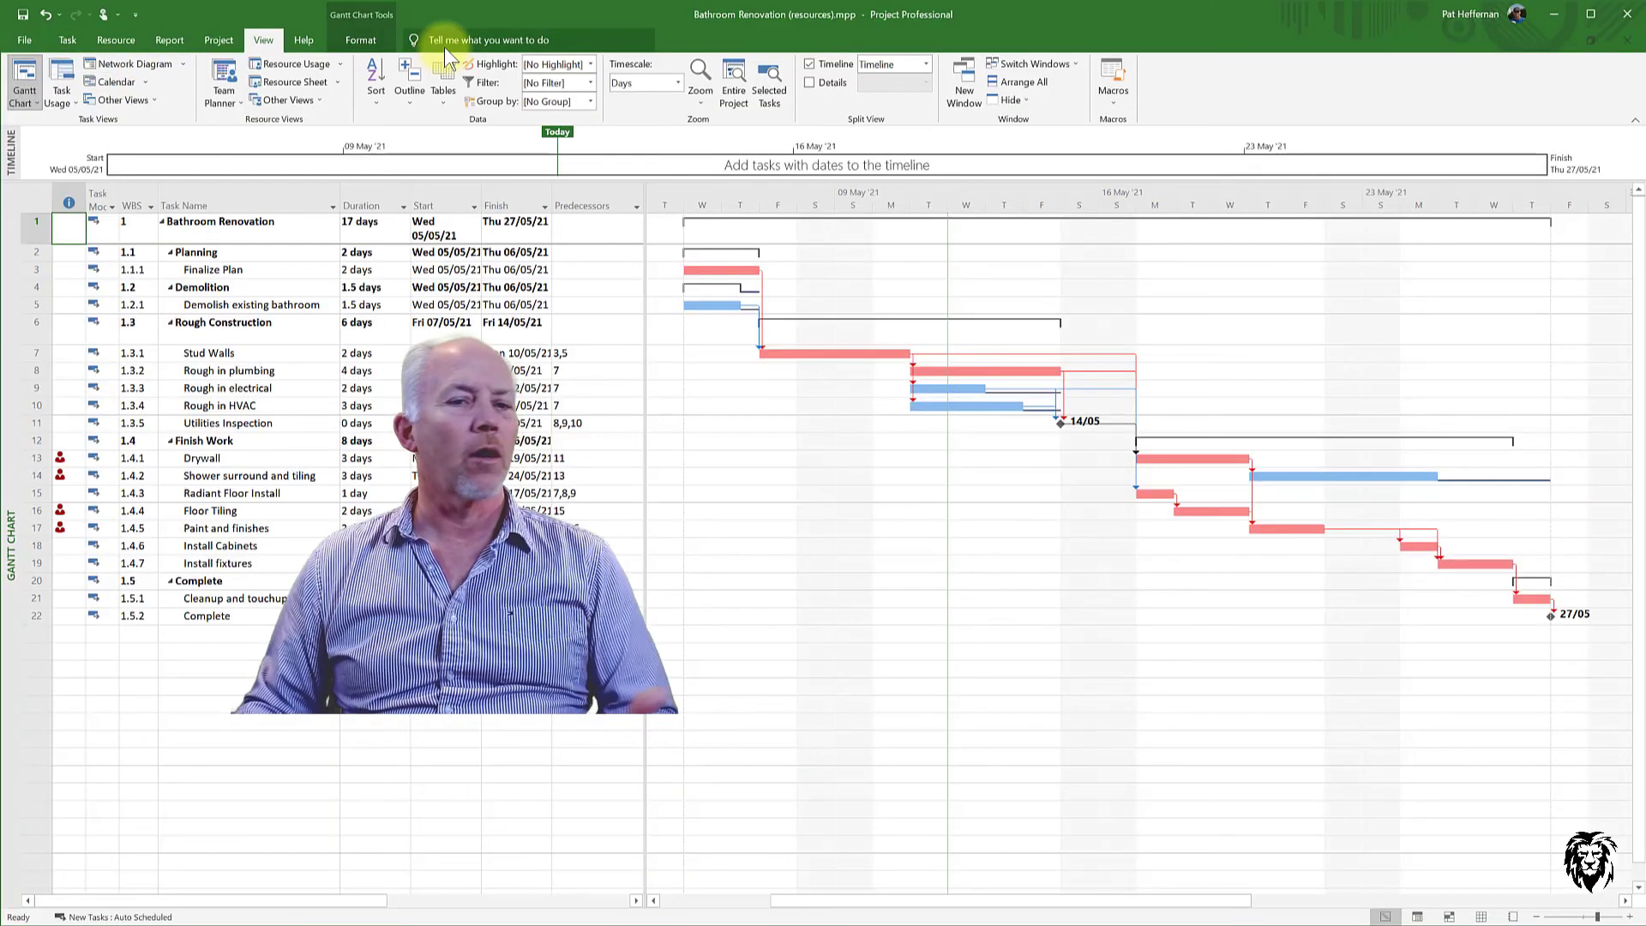